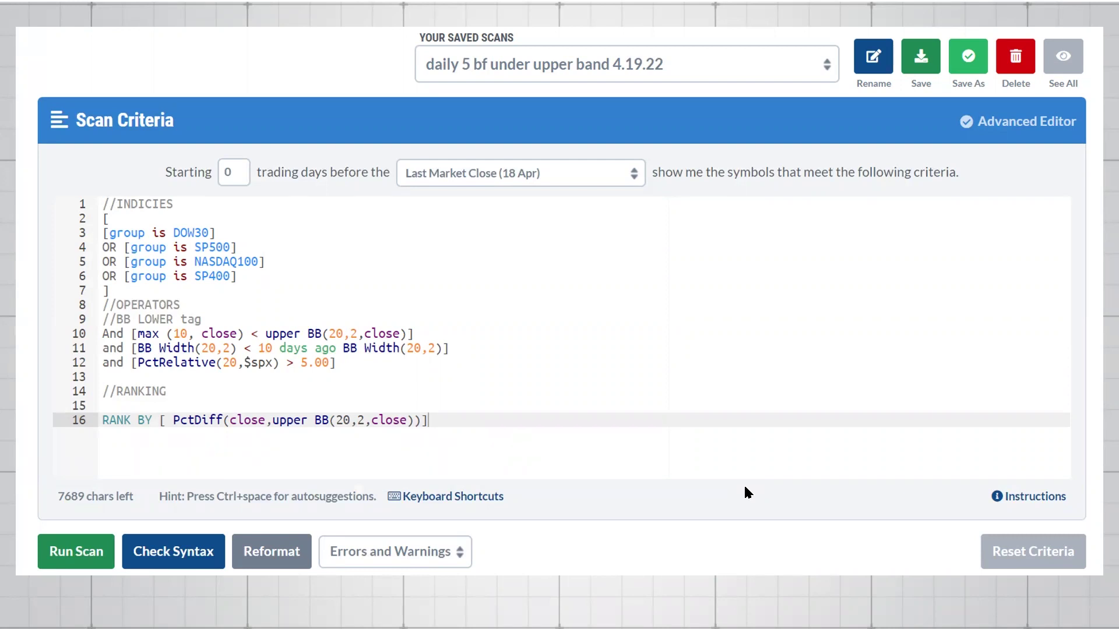
Mark the upper-band, BB Width and PctRelative conditions and the RANK BY line of the scan criteria with green pen strokes.
left_click_drag(420, 316, 466, 297)
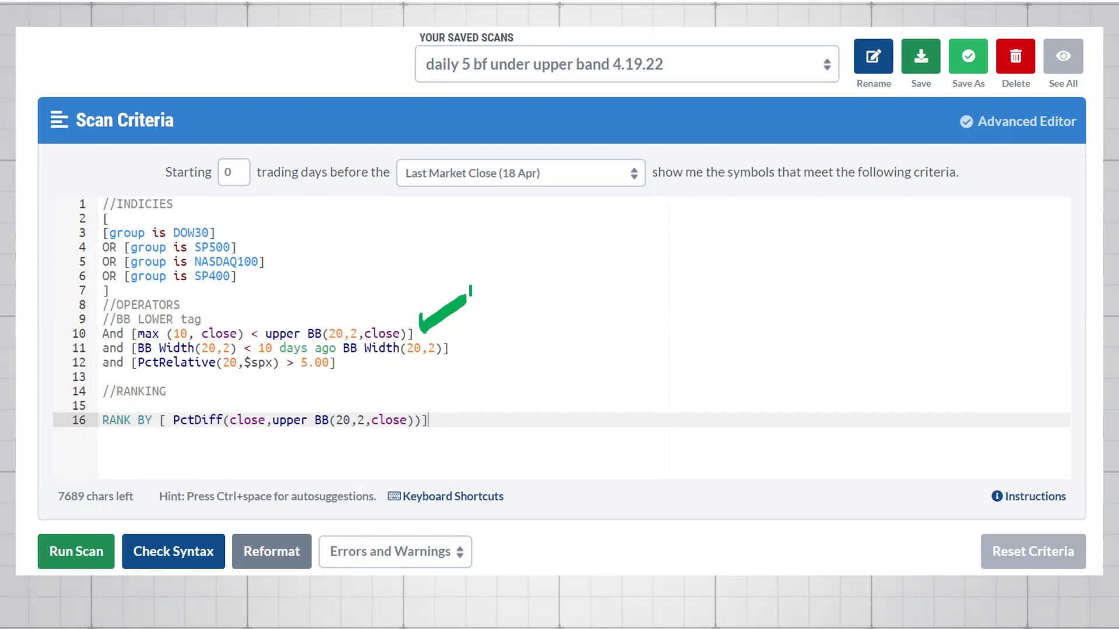
mouse_move(220, 319)
left_mouse_down()
mouse_move(271, 288)
mouse_move(312, 319)
mouse_move(320, 282)
left_mouse_up()
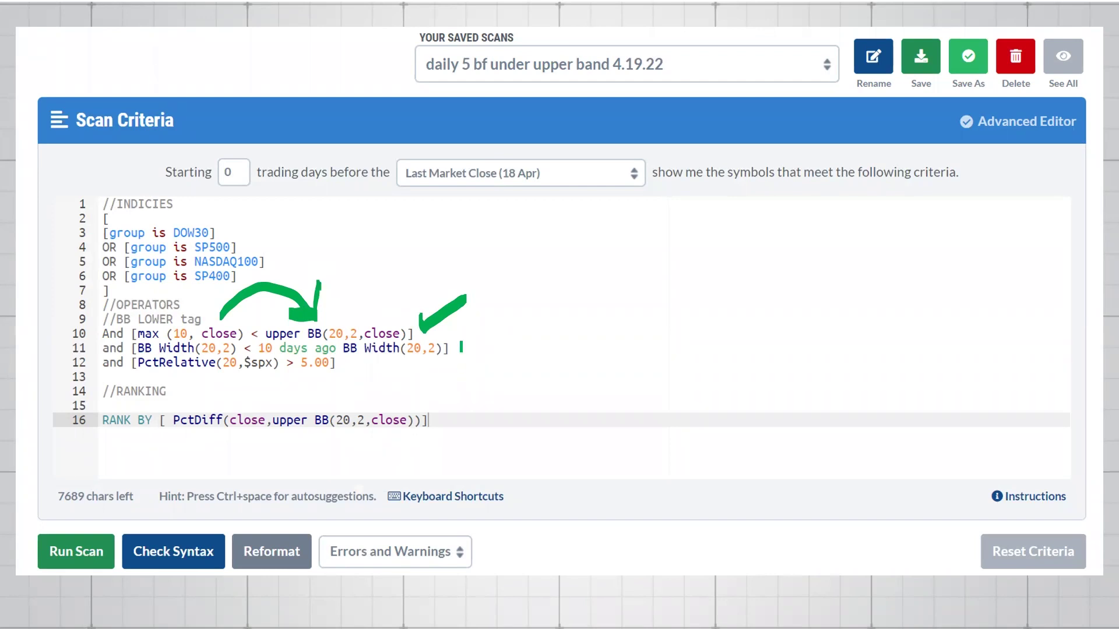
left_click_drag(461, 350, 522, 344)
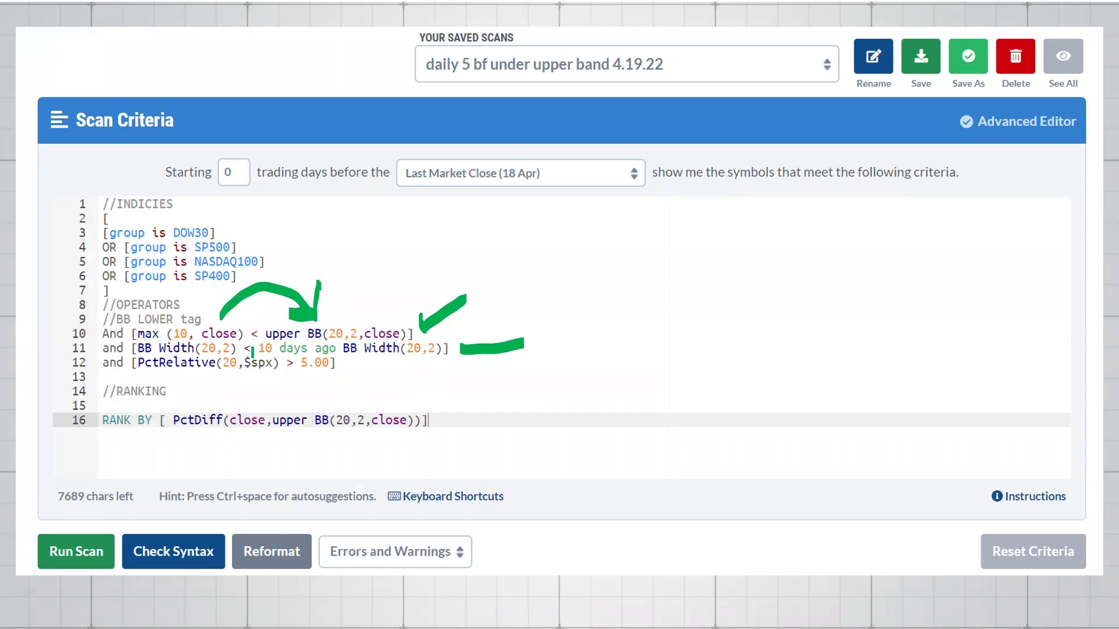
mouse_move(254, 338)
left_mouse_down()
mouse_move(249, 361)
mouse_move(259, 351)
mouse_move(251, 329)
left_mouse_up()
left_click_drag(347, 362, 425, 369)
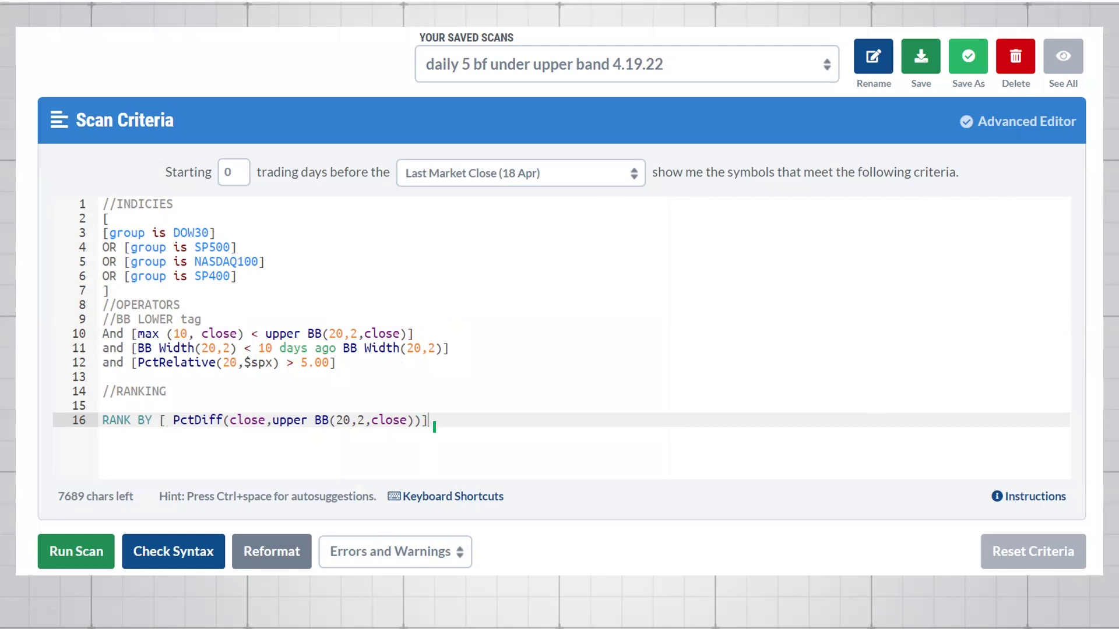
left_click_drag(442, 427, 500, 392)
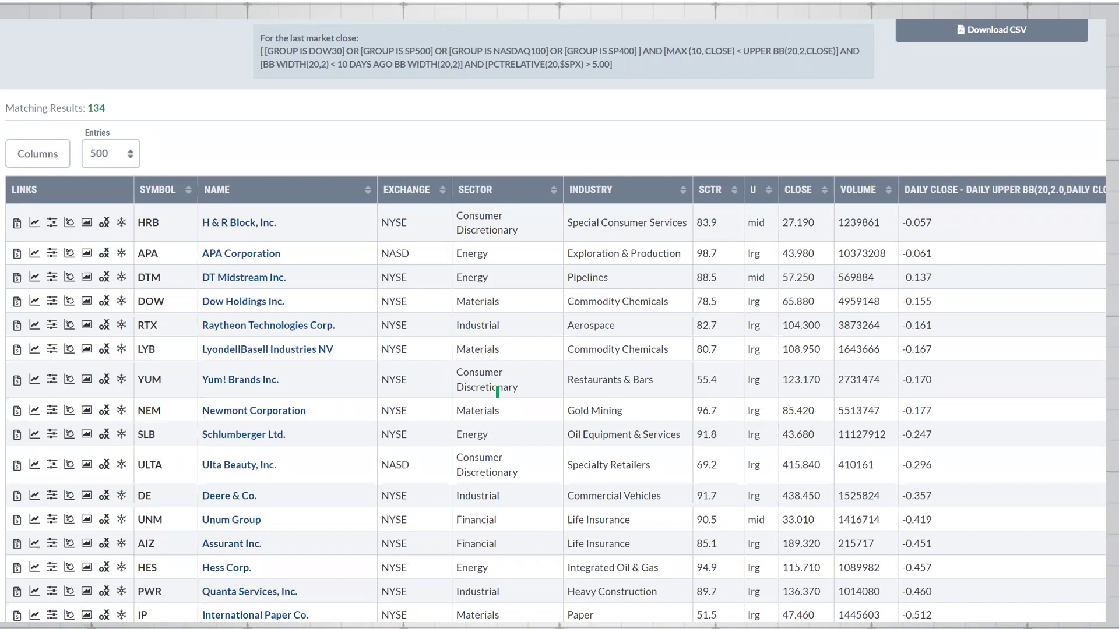
Draw a long downward arrow along the ranking values in the scan results and a short arrow at the HRB value.
mouse_move(962, 223)
left_mouse_down()
mouse_move(975, 245)
mouse_move(967, 356)
mouse_move(995, 519)
left_mouse_up()
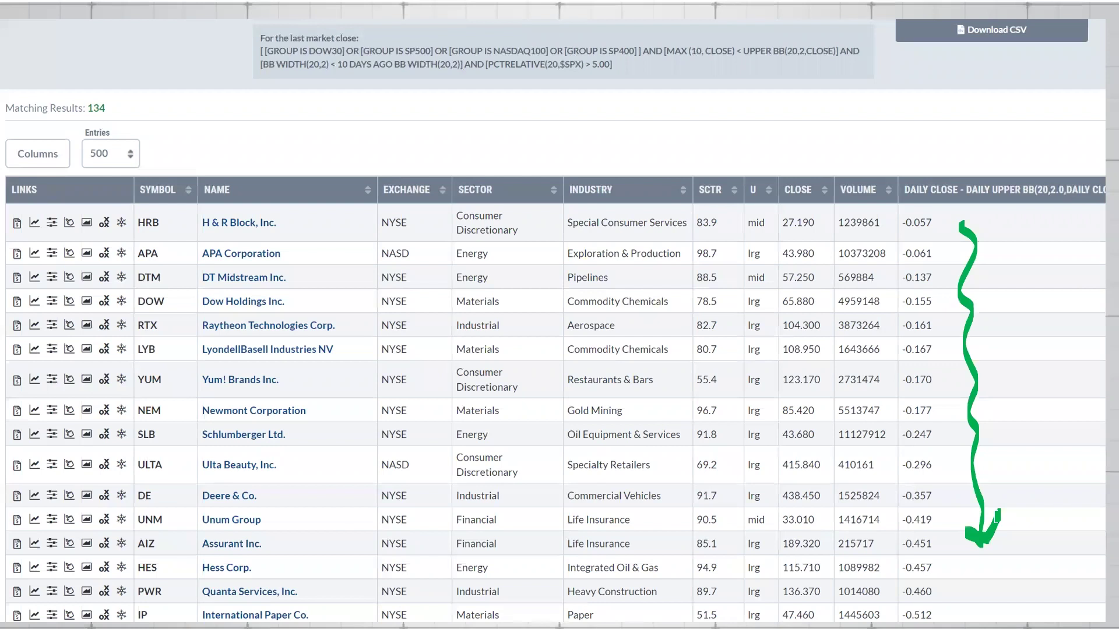
mouse_move(919, 208)
left_mouse_down()
mouse_move(945, 223)
mouse_move(928, 240)
left_mouse_up()
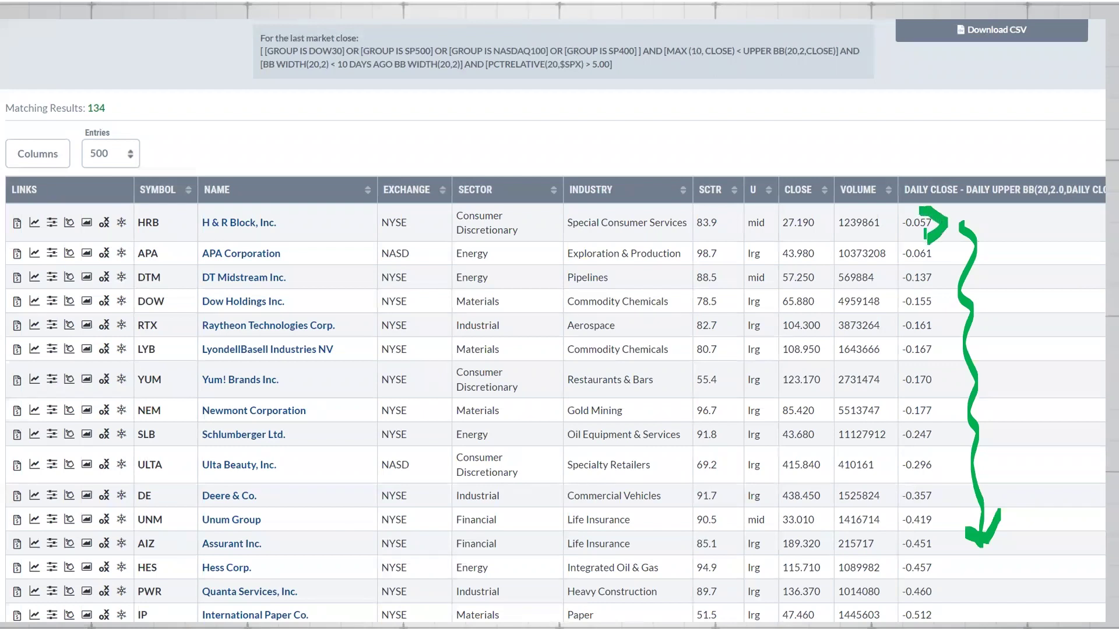
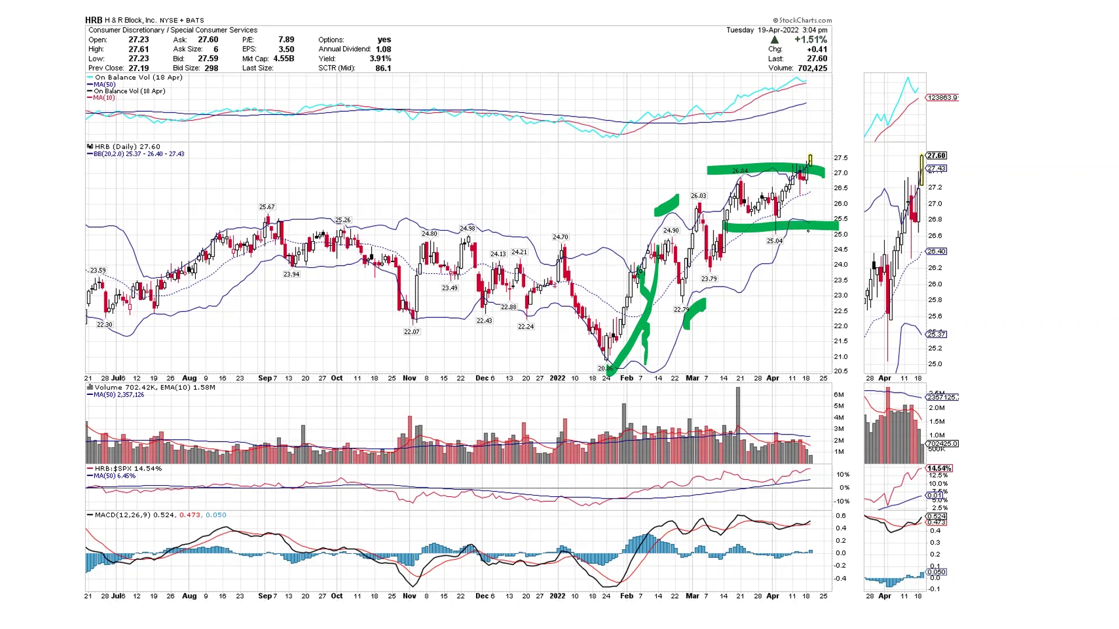
On the HRB chart, mark the March–April range height, draw an arrow up the lower band, and arc under the September–April base.
left_click_drag(788, 178, 796, 221)
left_click_drag(721, 234, 722, 247)
left_click_drag(733, 285, 735, 293)
key("ctrl+z")
mouse_move(646, 370)
left_mouse_down()
mouse_move(725, 304)
mouse_move(749, 234)
mouse_move(766, 272)
left_mouse_up()
left_click_drag(755, 263, 754, 274)
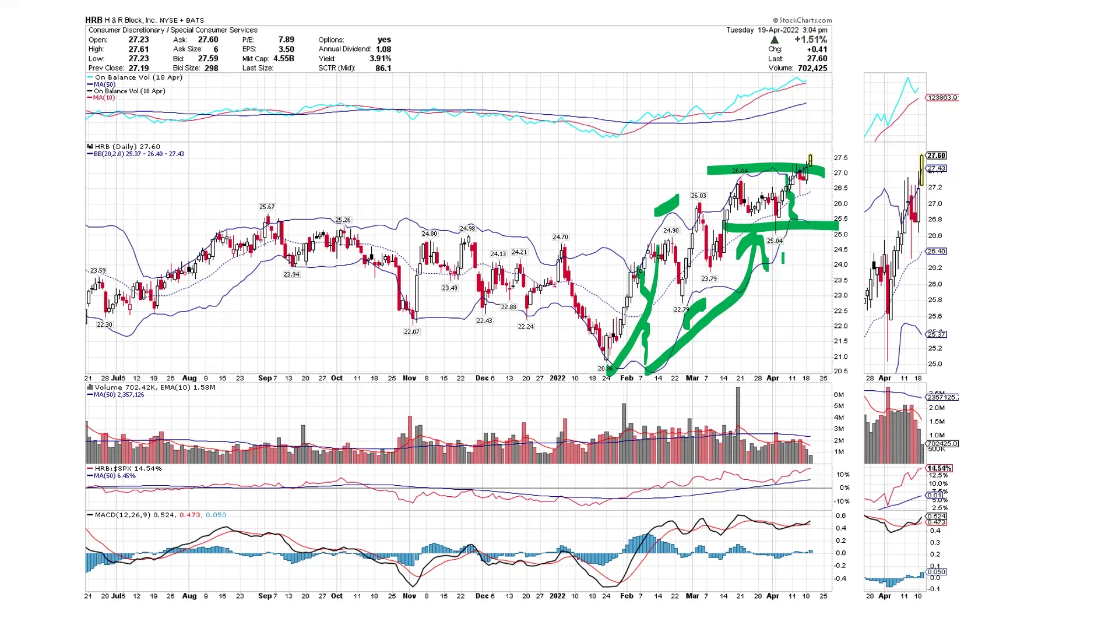
mouse_move(786, 249)
left_mouse_down()
mouse_move(759, 348)
mouse_move(729, 379)
mouse_move(448, 402)
mouse_move(315, 360)
mouse_move(274, 271)
left_mouse_up()
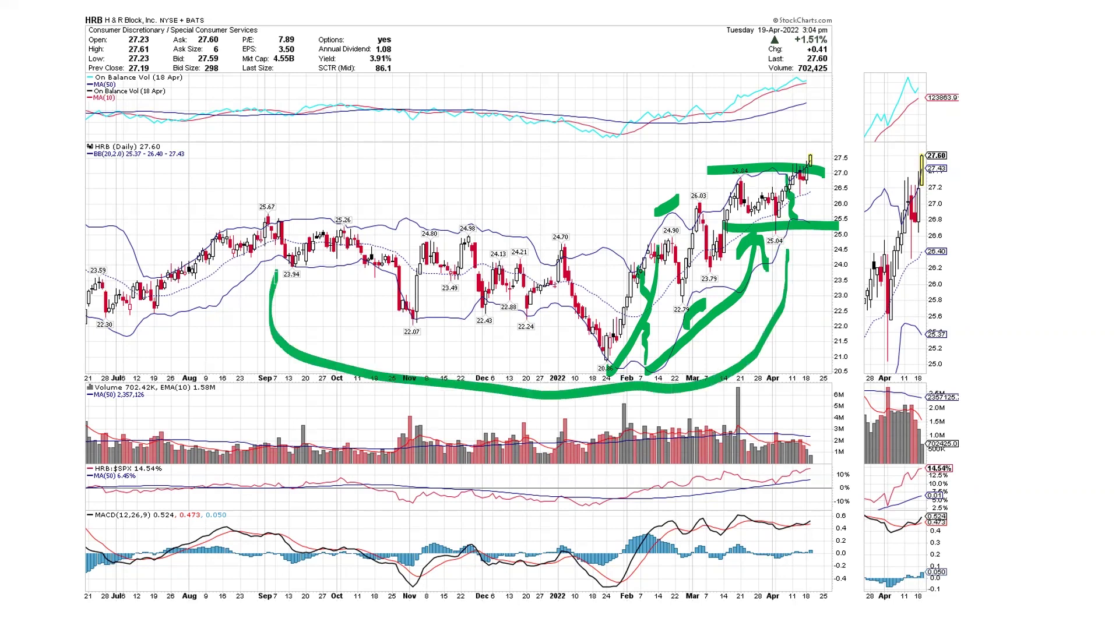
Handwrite "Re-Accum" above the HRB price bars, then erase all ink from the slide.
left_click_drag(319, 159, 321, 195)
mouse_move(306, 134)
left_mouse_down()
mouse_move(320, 129)
mouse_move(319, 162)
left_mouse_up()
left_click_drag(320, 173, 332, 192)
mouse_move(353, 148)
left_mouse_down()
mouse_move(363, 198)
mouse_move(401, 171)
left_mouse_up()
mouse_move(424, 114)
left_mouse_down()
mouse_move(426, 185)
mouse_move(461, 178)
left_mouse_up()
left_click_drag(444, 162, 457, 158)
left_click_drag(496, 136, 495, 170)
mouse_move(522, 135)
left_mouse_down()
mouse_move(508, 164)
mouse_move(531, 168)
left_mouse_up()
mouse_move(542, 129)
left_mouse_down()
mouse_move(566, 155)
mouse_move(587, 135)
mouse_move(646, 165)
left_mouse_up()
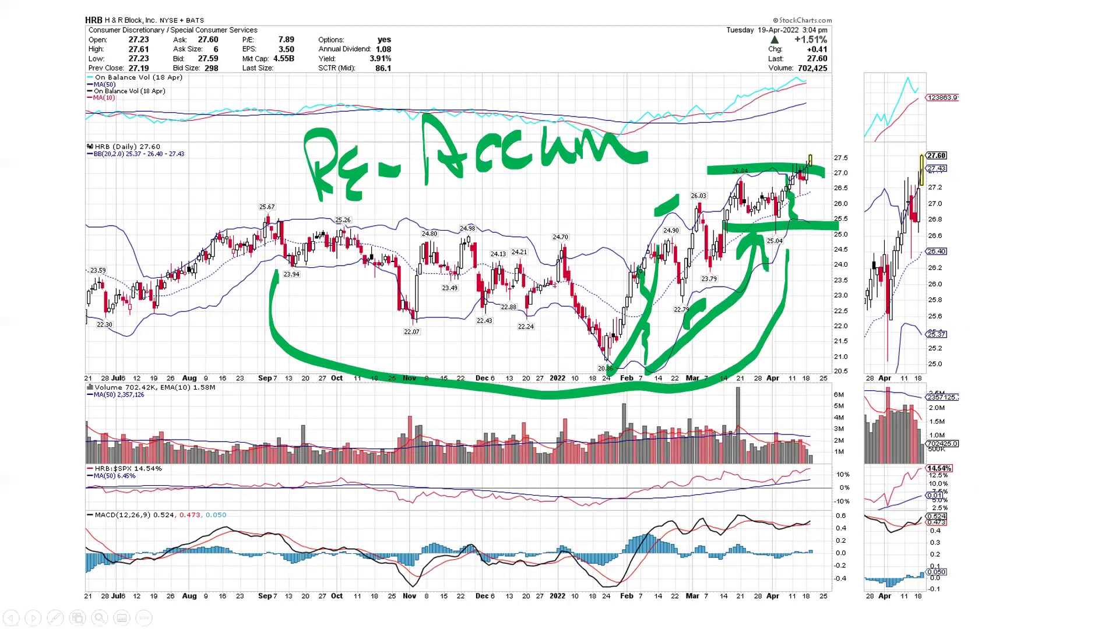
key("e")
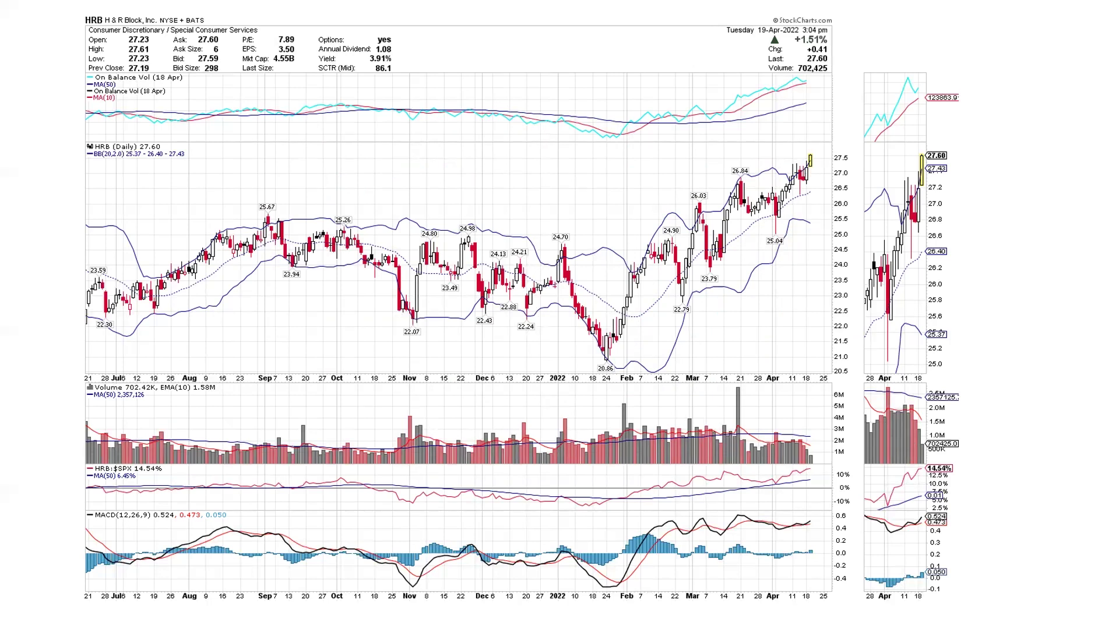
Draw the HRB resistance line from September to March, label the breakout "SOS", and trace the early March pullback.
mouse_move(663, 160)
left_mouse_down()
mouse_move(652, 196)
mouse_move(703, 163)
mouse_move(700, 187)
mouse_move(604, 226)
mouse_move(243, 226)
left_mouse_up()
left_click_drag(698, 201, 709, 267)
left_click_drag(693, 271, 693, 282)
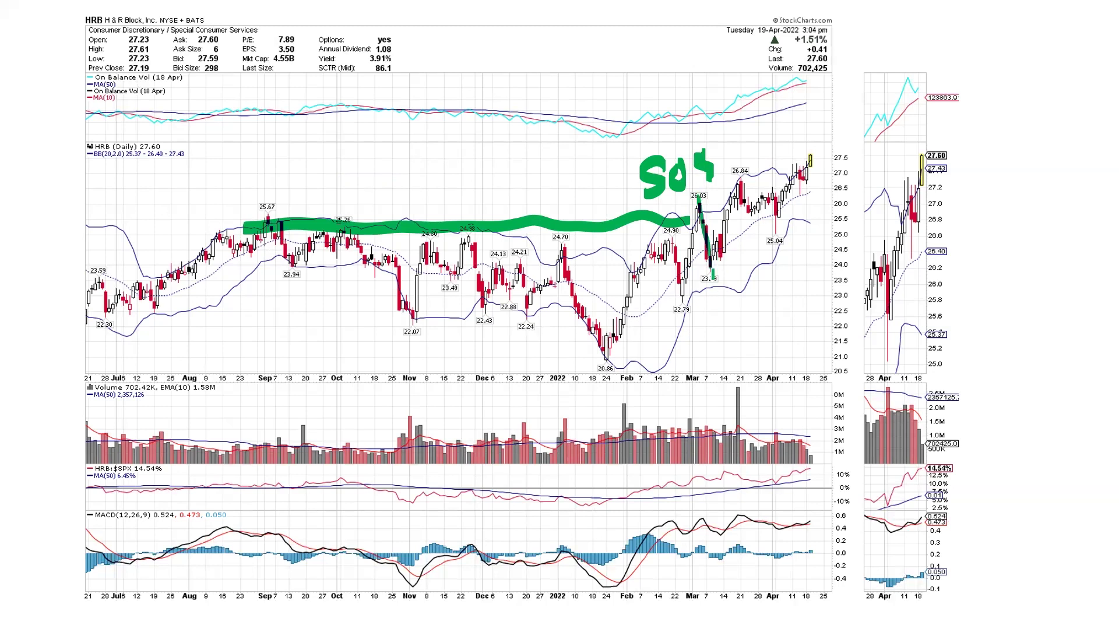
Draw a rising curve under the HRB March lows and bound the late March–April range with two horizontal lines.
mouse_move(681, 317)
left_mouse_down()
mouse_move(738, 266)
mouse_move(729, 256)
mouse_move(752, 200)
left_mouse_up()
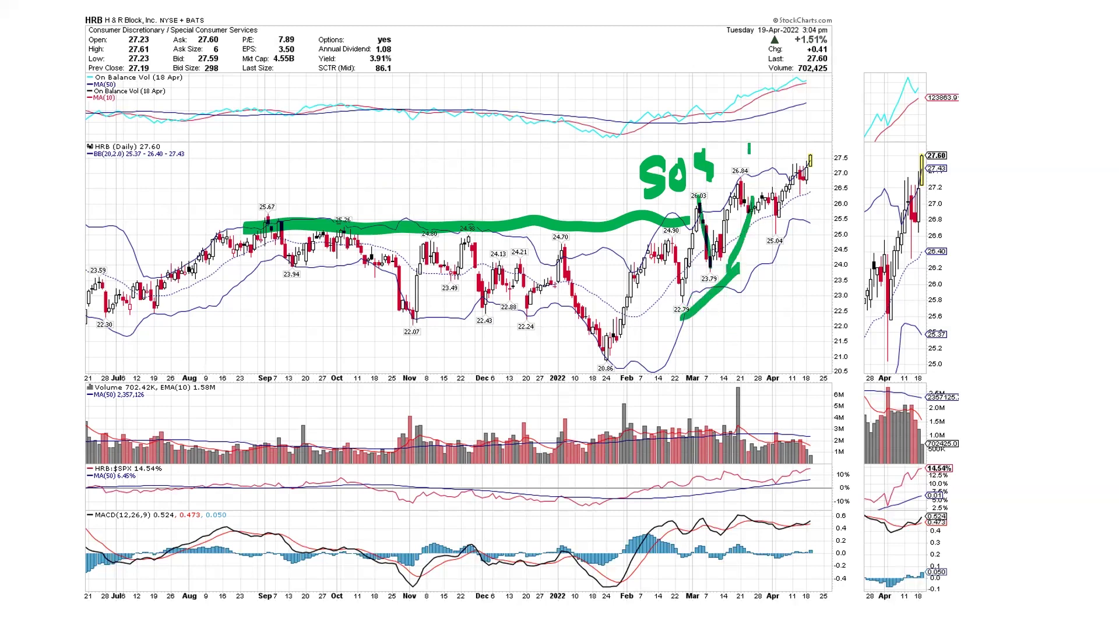
left_click_drag(738, 215, 809, 216)
left_click_drag(739, 173, 827, 172)
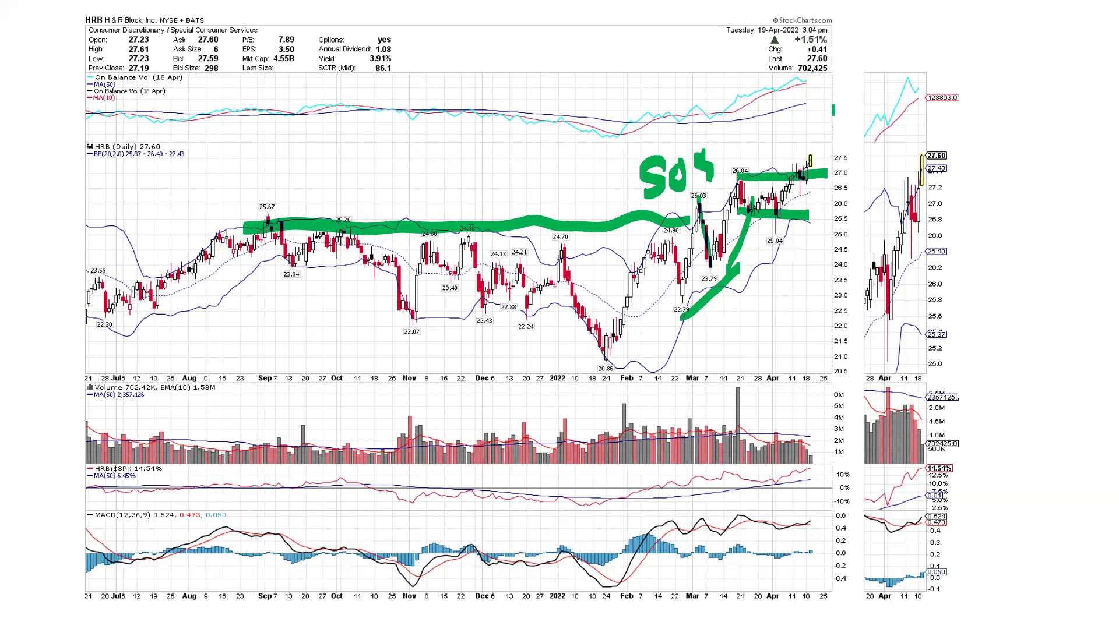
Draw rising strokes on the HRB On Balance Volume, HRB:$SPX relative strength and MACD plots.
mouse_move(605, 154)
left_mouse_down()
mouse_move(760, 130)
mouse_move(827, 84)
left_mouse_up()
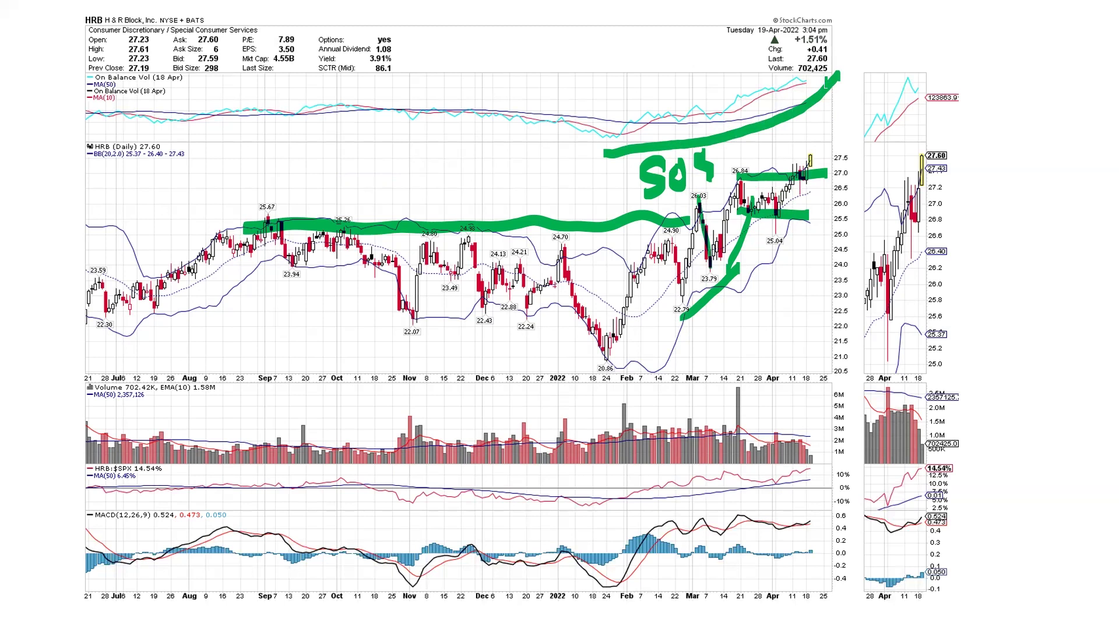
mouse_move(708, 500)
left_mouse_down()
mouse_move(752, 504)
mouse_move(833, 466)
left_mouse_up()
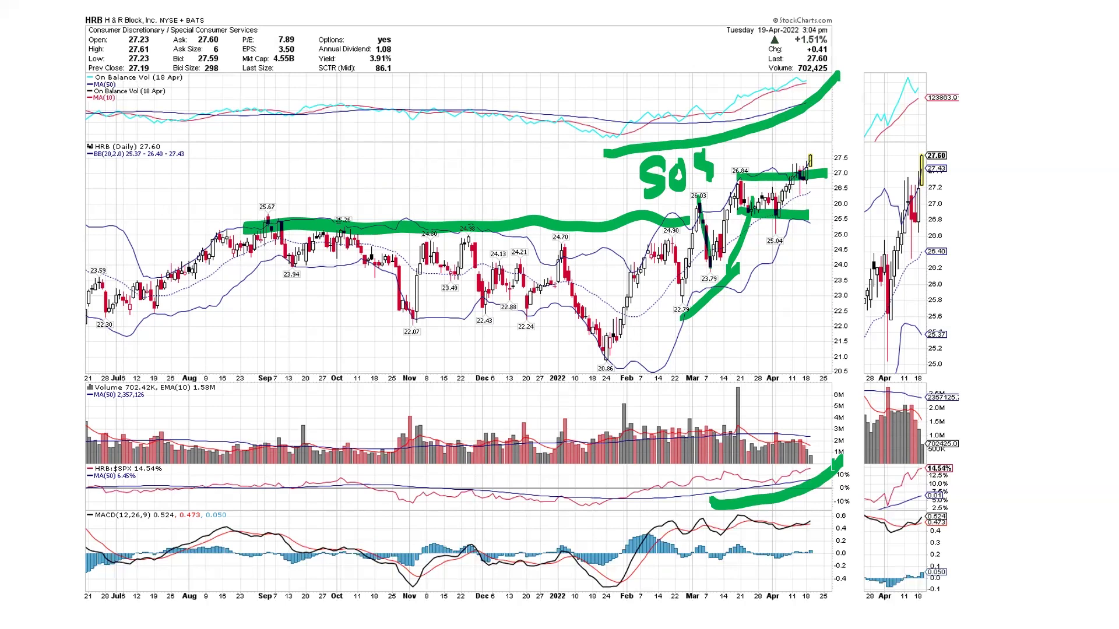
left_click_drag(805, 570, 834, 529)
mouse_move(811, 599)
left_mouse_down()
mouse_move(799, 574)
mouse_move(819, 571)
mouse_move(791, 582)
mouse_move(838, 497)
left_mouse_up()
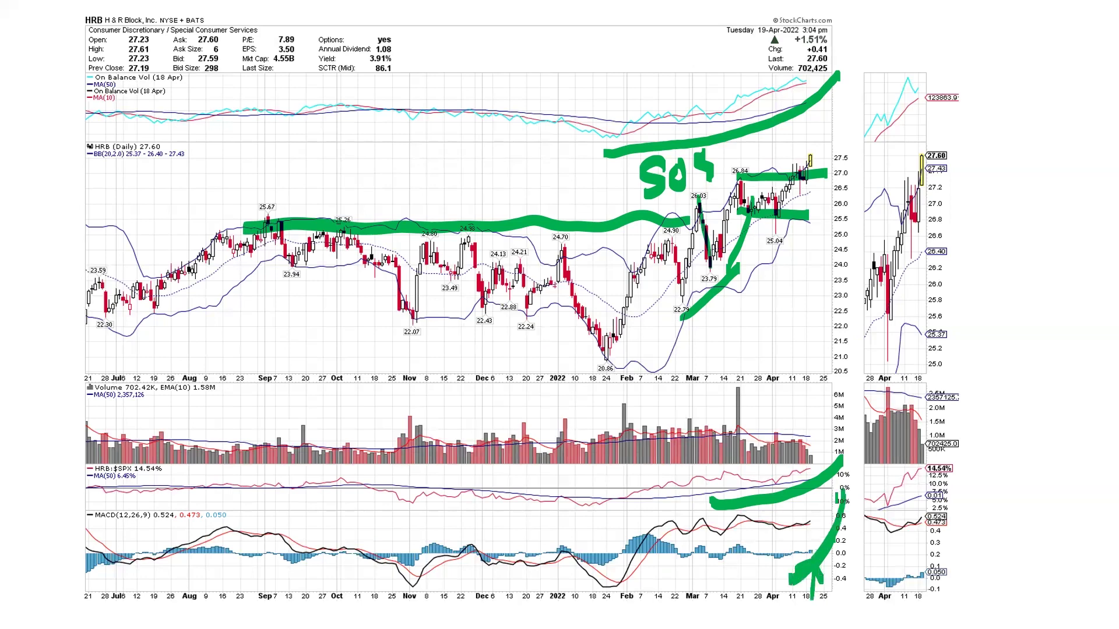
Advance to the DOW chart, mark its rise, "SOS" and March–April range in ink, and erase those marks.
key("Right")
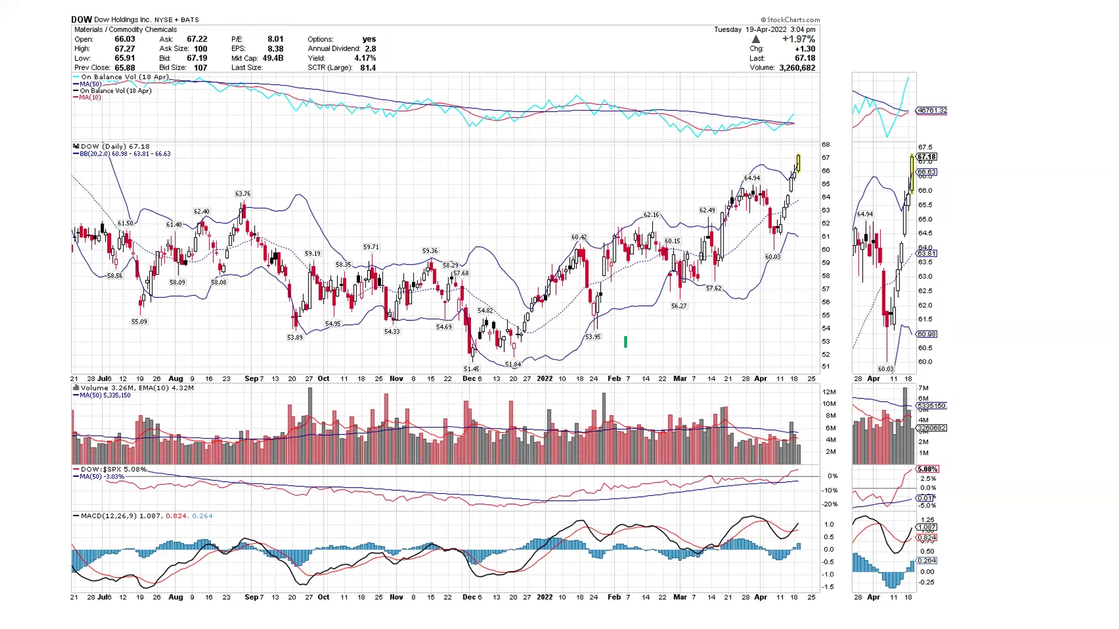
mouse_move(602, 357)
left_mouse_down()
mouse_move(697, 315)
mouse_move(738, 266)
mouse_move(754, 215)
left_mouse_up()
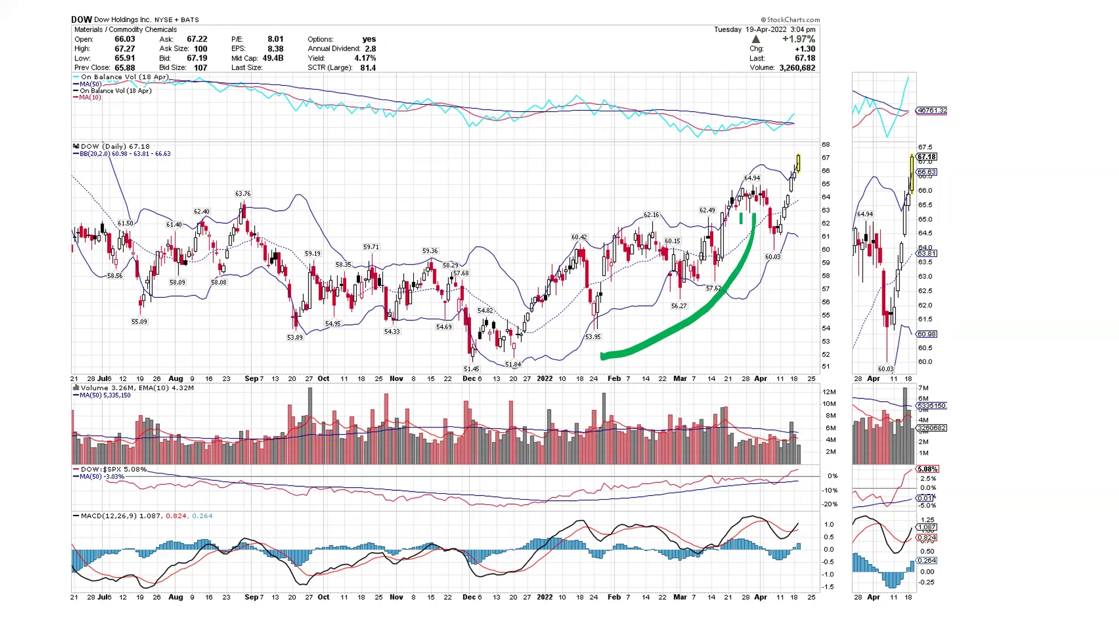
mouse_move(693, 150)
left_mouse_down()
mouse_move(691, 178)
mouse_move(726, 173)
mouse_move(749, 146)
mouse_move(741, 178)
left_mouse_up()
left_click_drag(687, 232, 798, 230)
mouse_move(691, 180)
left_mouse_down()
mouse_move(812, 176)
mouse_move(789, 230)
mouse_move(788, 169)
mouse_move(783, 245)
left_mouse_up()
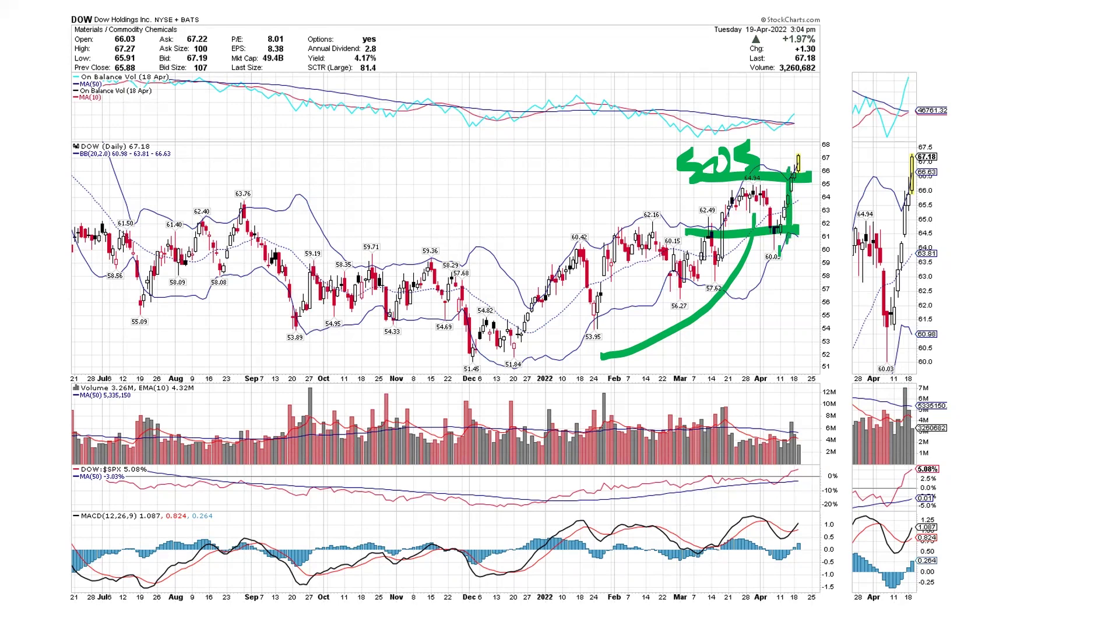
key("ctrl+z")
key("e")
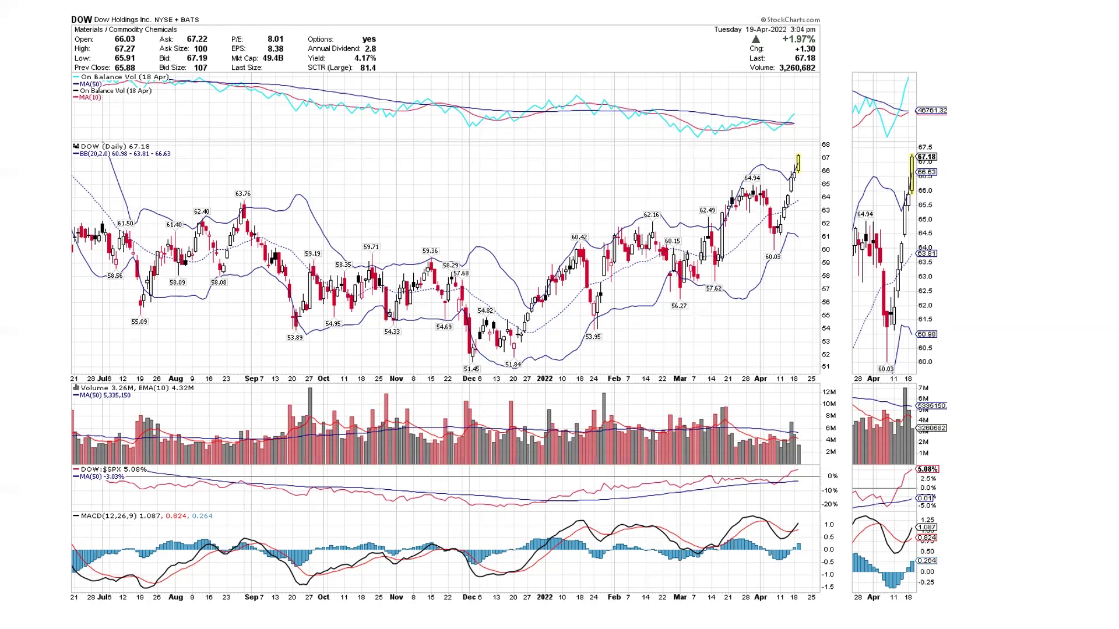
Write "BU" below the DOW April pullback and draw an arc under the July–March base.
mouse_move(748, 290)
left_mouse_down()
mouse_move(754, 333)
mouse_move(769, 283)
mouse_move(778, 309)
mouse_move(799, 292)
mouse_move(828, 302)
left_mouse_up()
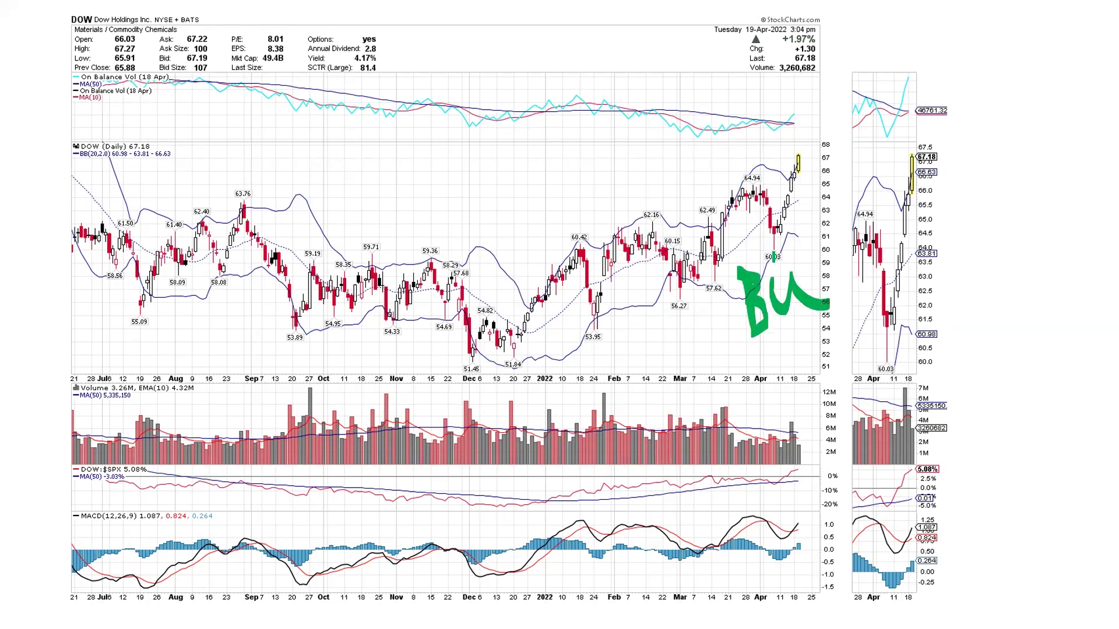
mouse_move(711, 285)
left_mouse_down()
mouse_move(695, 324)
mouse_move(615, 345)
mouse_move(528, 362)
mouse_move(373, 357)
mouse_move(297, 386)
mouse_move(194, 375)
mouse_move(133, 342)
mouse_move(123, 281)
left_mouse_up()
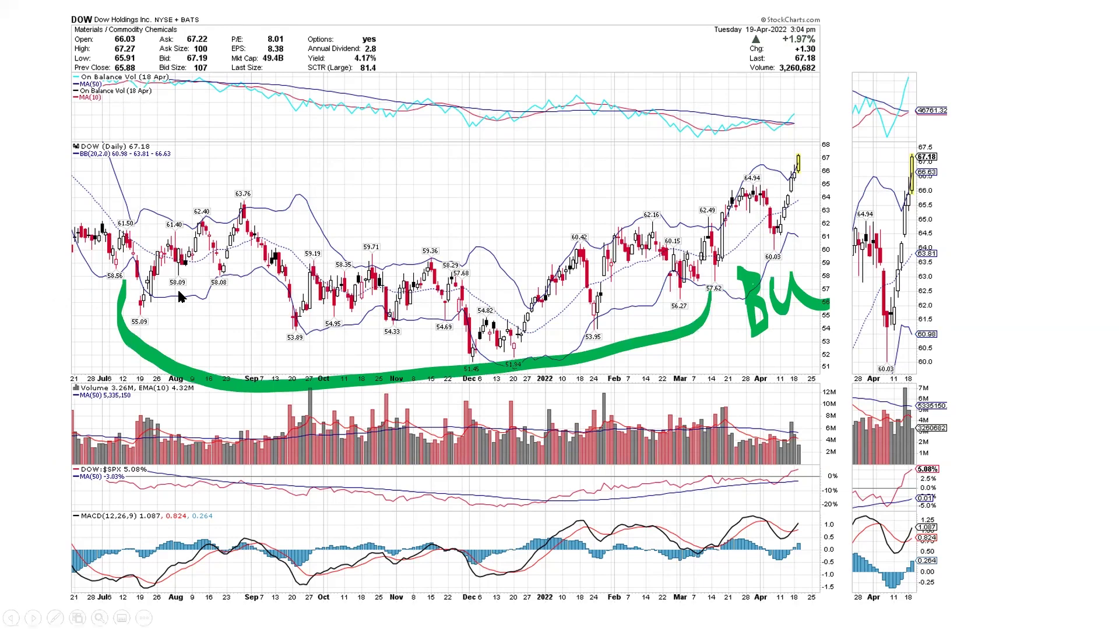
Draw rising strokes on the DOW:$SPX relative strength, On Balance Volume and MACD plots.
left_click_drag(768, 508, 816, 477)
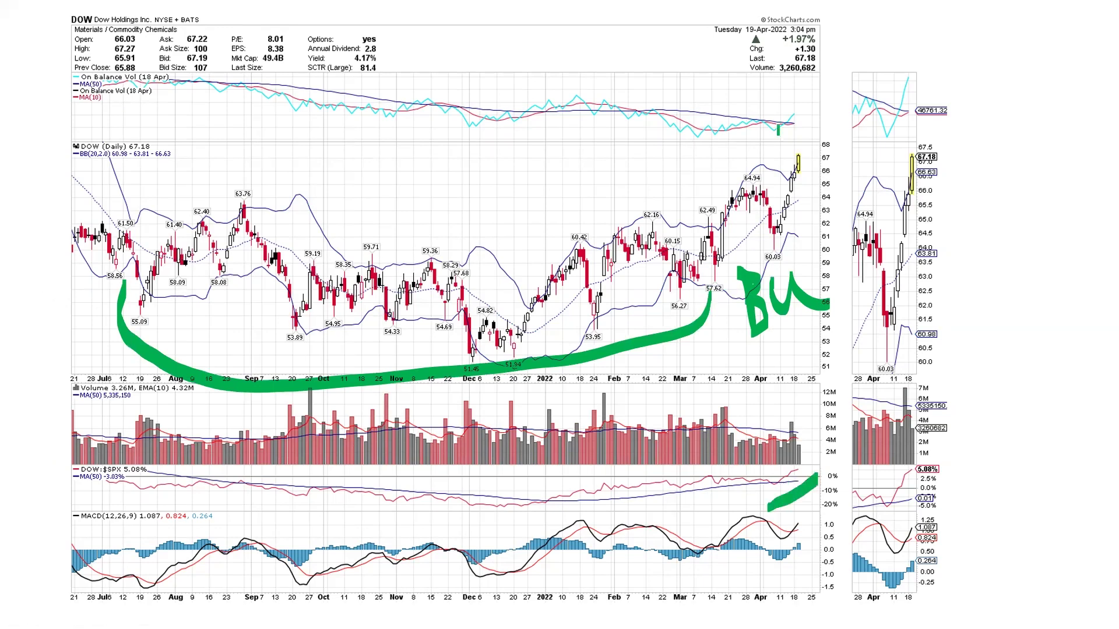
left_click_drag(768, 146, 828, 76)
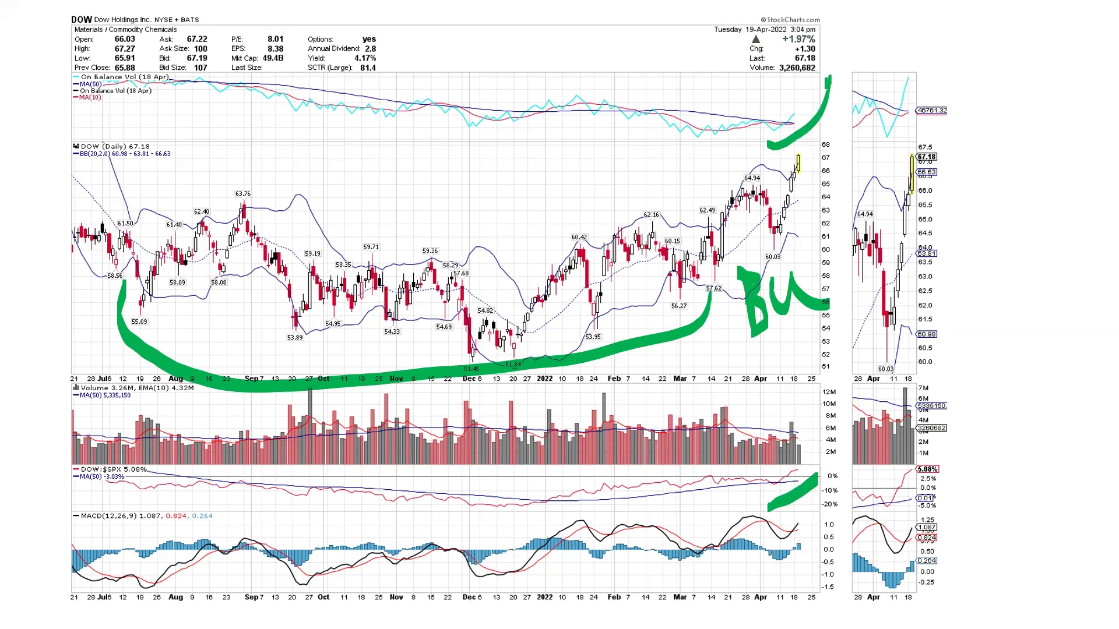
left_click_drag(794, 576, 826, 525)
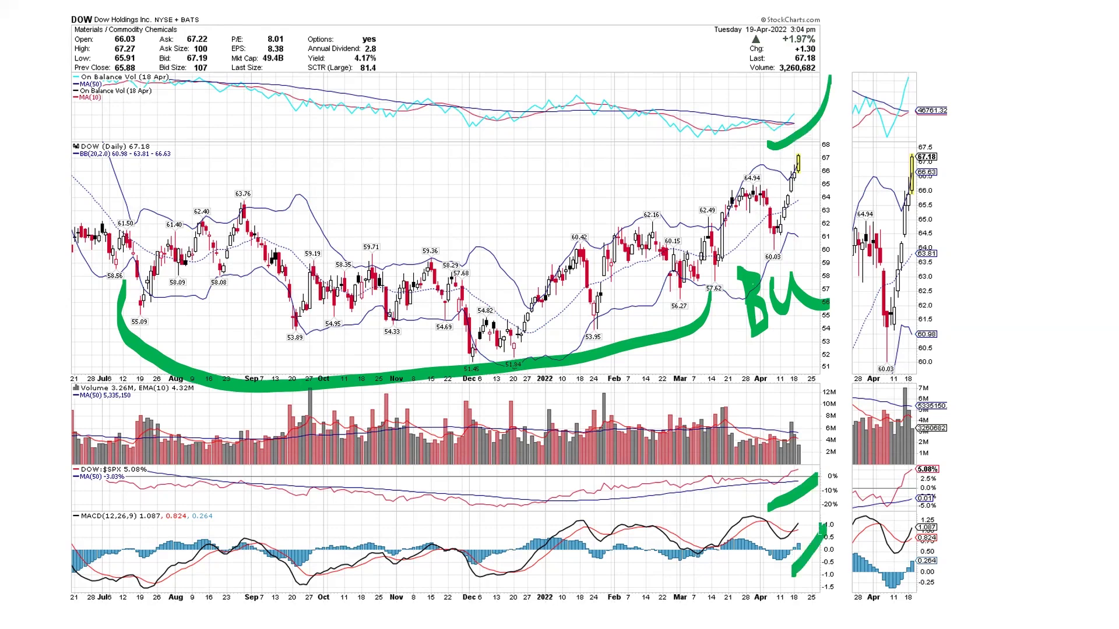
Advance to the LYB chart, trace the rise from January through the April pullback and rally, and label it "SOS".
left_click(781, 528)
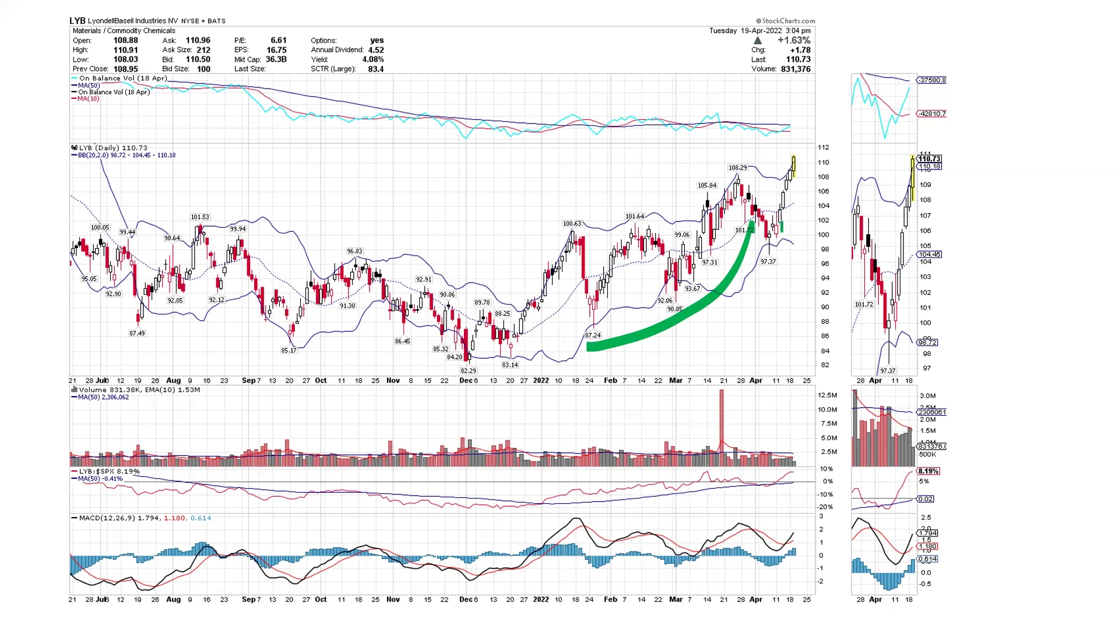
mouse_move(753, 232)
left_mouse_down()
mouse_move(757, 250)
mouse_move(792, 220)
mouse_move(811, 142)
mouse_move(738, 145)
mouse_move(758, 156)
left_mouse_up()
left_click_drag(791, 143, 773, 158)
mouse_move(802, 109)
left_mouse_down()
mouse_move(793, 124)
mouse_move(820, 150)
left_mouse_up()
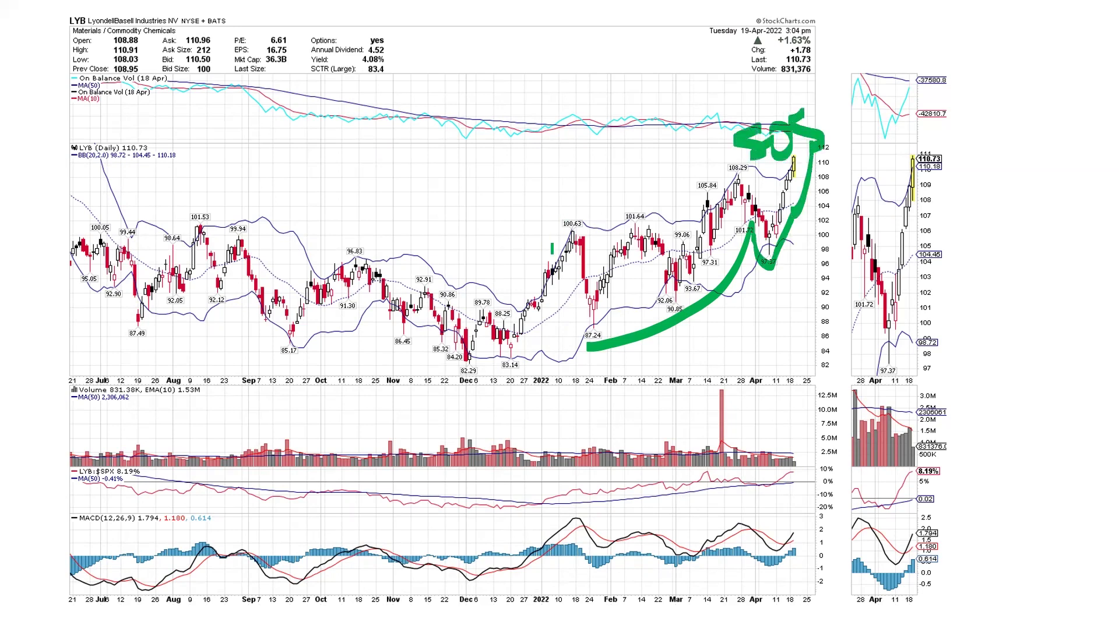
Draw the LYB resistance line across the chart from August at about 102, and mark the MACD and relative strength upturns.
mouse_move(173, 227)
left_mouse_down()
mouse_move(475, 227)
mouse_move(851, 221)
left_mouse_up()
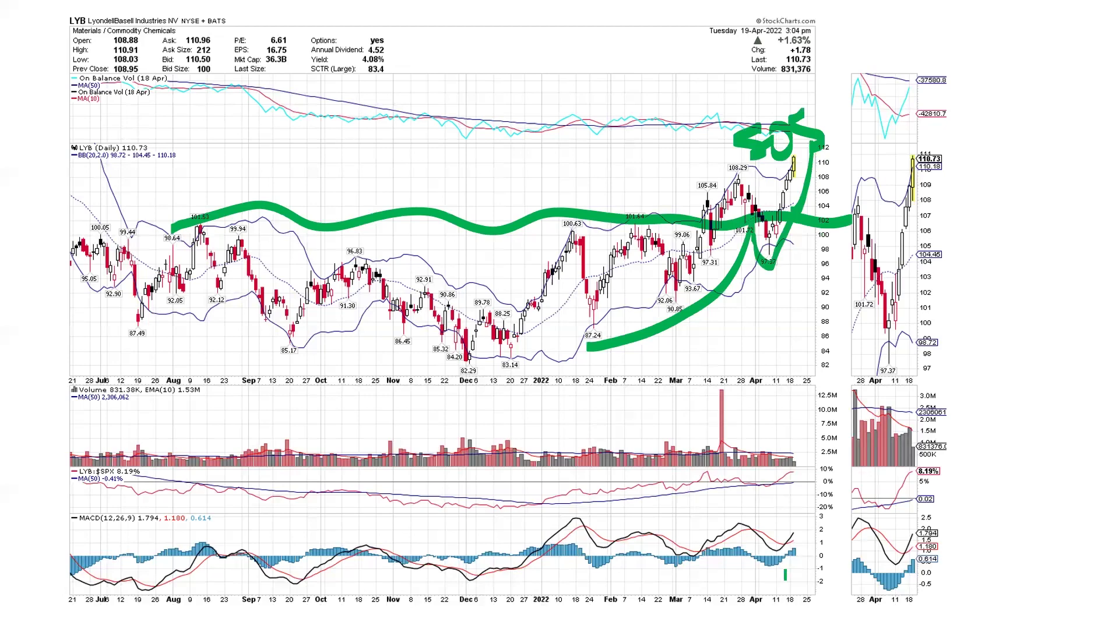
mouse_move(778, 585)
left_mouse_down()
mouse_move(809, 554)
mouse_move(800, 543)
mouse_move(810, 586)
left_mouse_up()
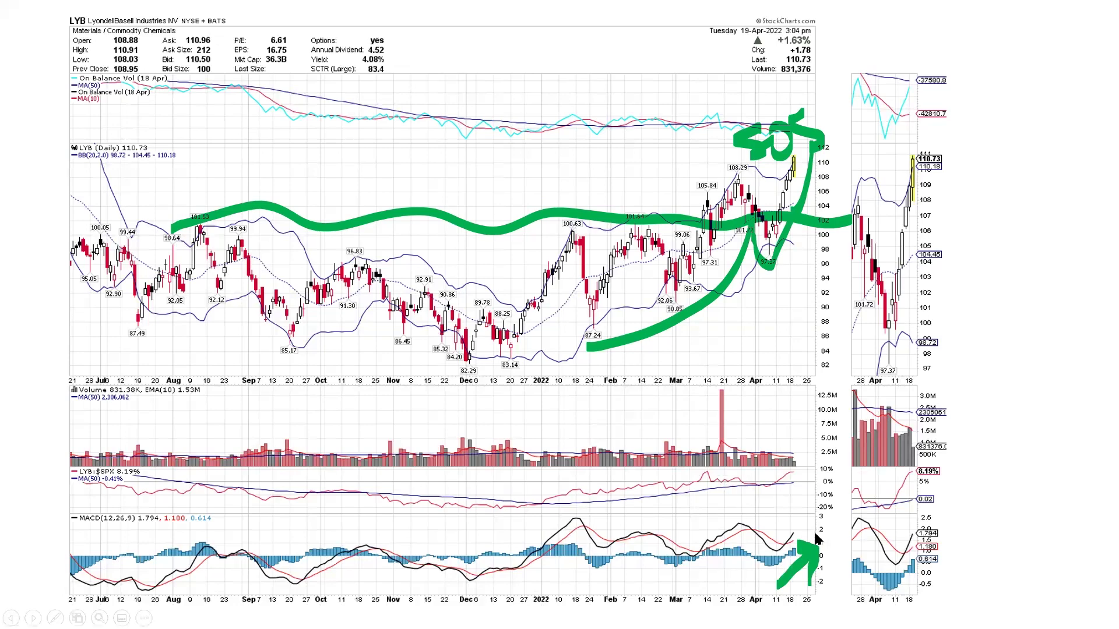
mouse_move(752, 496)
left_mouse_down()
mouse_move(760, 503)
mouse_move(810, 460)
mouse_move(794, 505)
left_mouse_up()
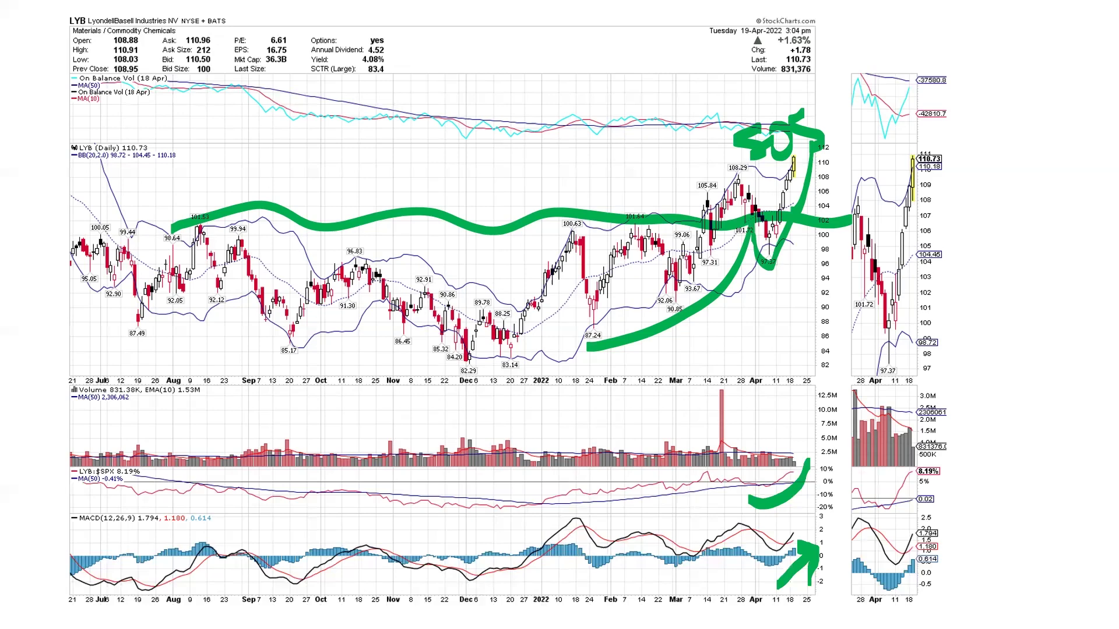
Advance to the YUM chart and draw rising strokes on its YUM:$SPX relative strength and MACD plots.
key("Right")
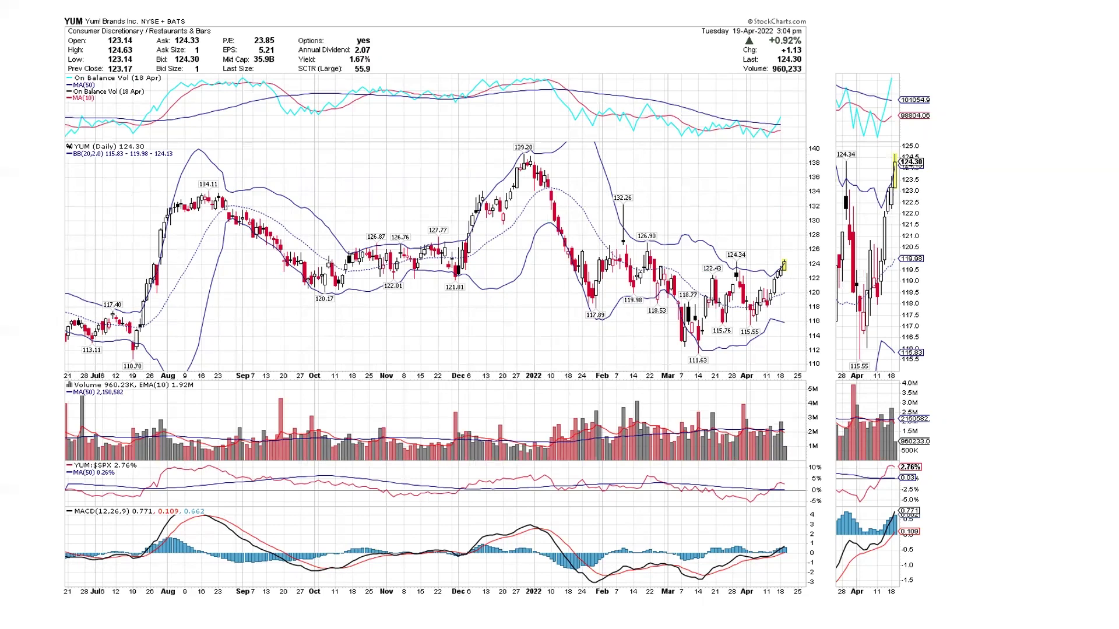
mouse_move(730, 523)
left_mouse_down()
mouse_move(789, 496)
mouse_move(816, 462)
left_mouse_up()
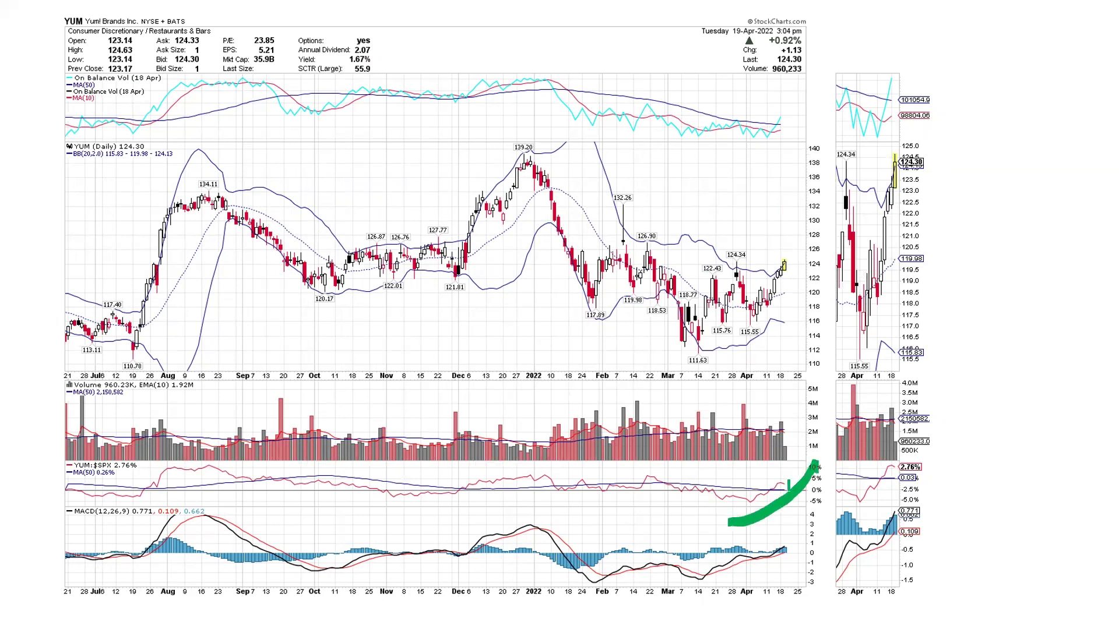
left_click_drag(769, 585, 820, 532)
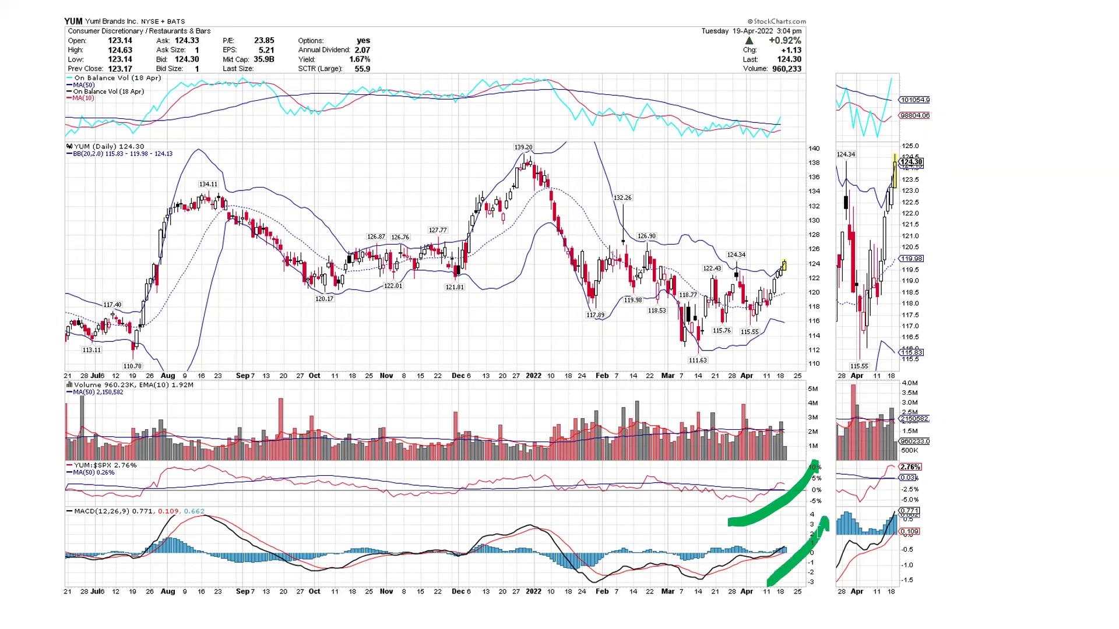
Draw a rising stroke on YUM's On Balance Volume plot and box the late January through April price range.
mouse_move(746, 153)
left_mouse_down()
mouse_move(792, 137)
mouse_move(812, 87)
left_mouse_up()
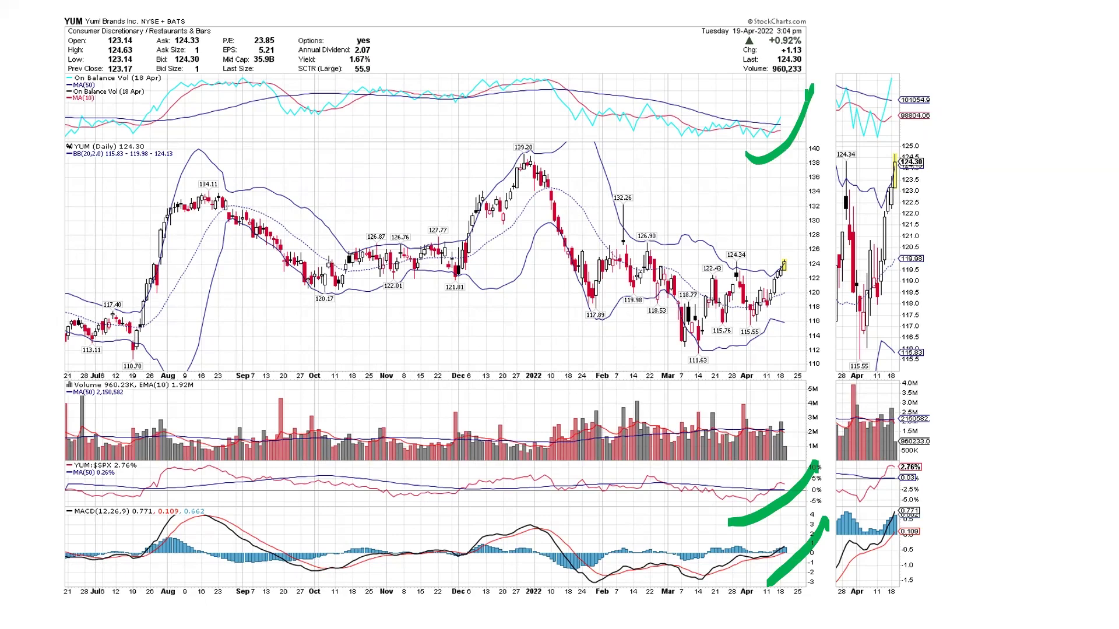
mouse_move(581, 214)
left_mouse_down()
mouse_move(581, 347)
mouse_move(788, 336)
mouse_move(791, 224)
mouse_move(567, 229)
left_mouse_up()
Underline YUM's October to December range with an arrow toward the box, and draw a resistance line at about 126.
mouse_move(320, 312)
left_mouse_down()
mouse_move(485, 286)
mouse_move(554, 294)
left_mouse_up()
mouse_move(551, 343)
left_mouse_down()
mouse_move(483, 327)
mouse_move(546, 318)
mouse_move(564, 335)
mouse_move(563, 362)
mouse_move(532, 367)
left_mouse_up()
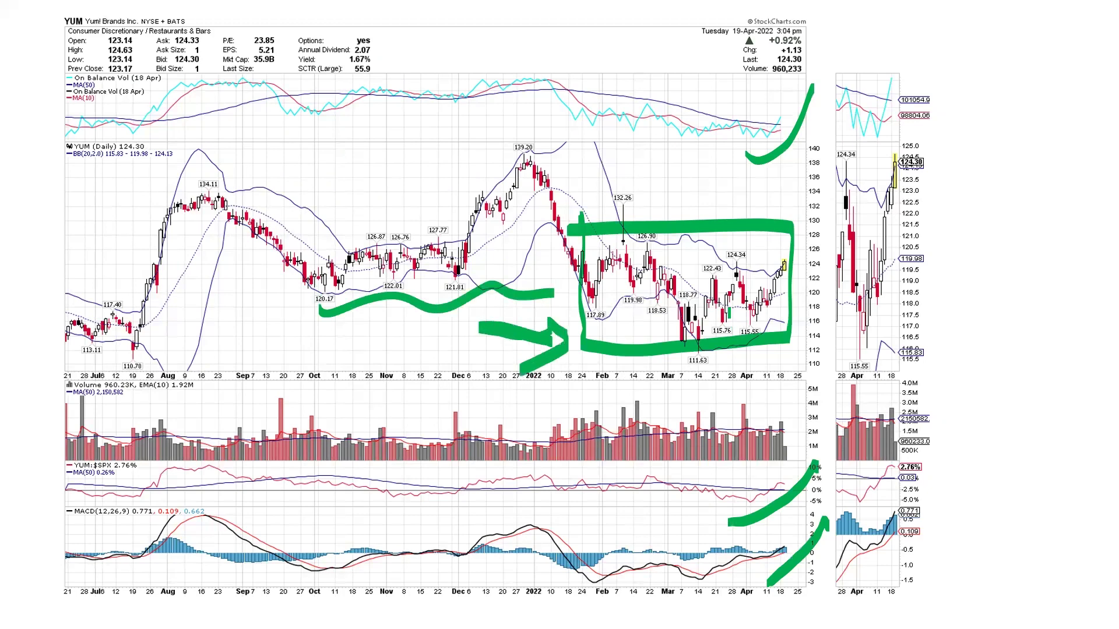
mouse_move(591, 248)
left_mouse_down()
mouse_move(635, 235)
mouse_move(672, 250)
mouse_move(836, 244)
left_mouse_up()
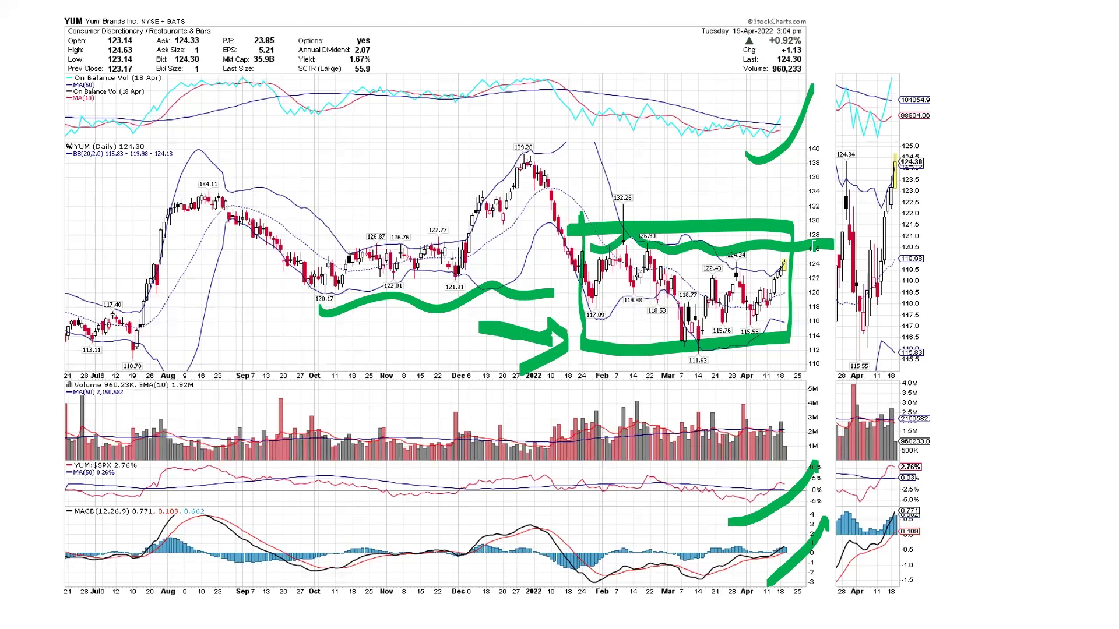
Advance to the ULTA chart, draw an up arrow beside the latest price bar, and add rising strokes on its three indicator plots.
left_click(752, 226)
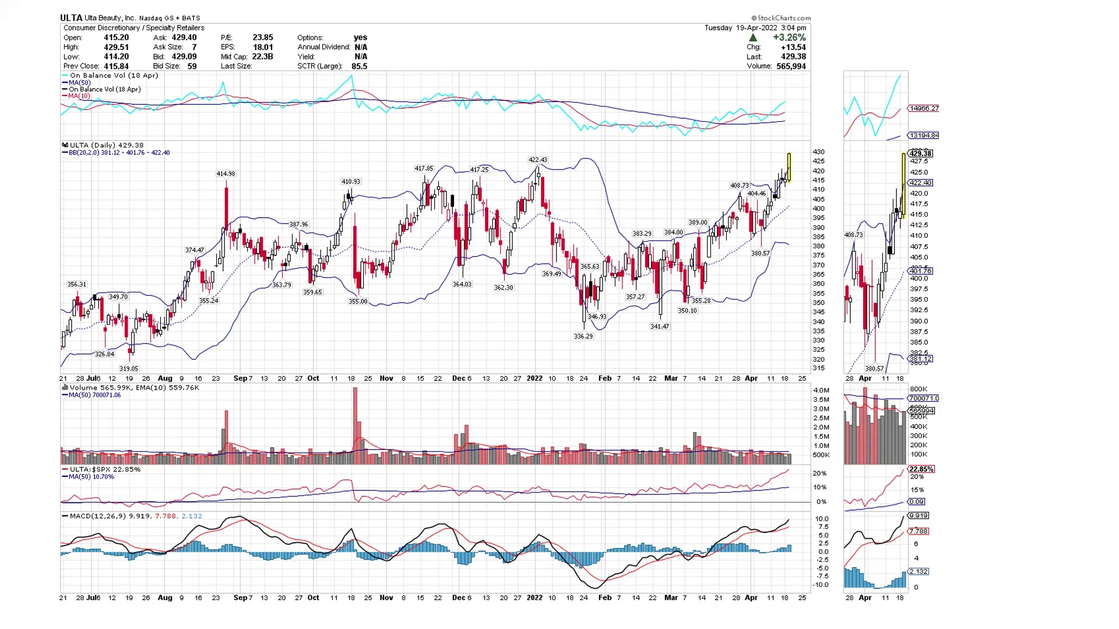
mouse_move(818, 171)
left_mouse_down()
mouse_move(812, 157)
mouse_move(812, 221)
mouse_move(799, 185)
mouse_move(837, 186)
left_mouse_up()
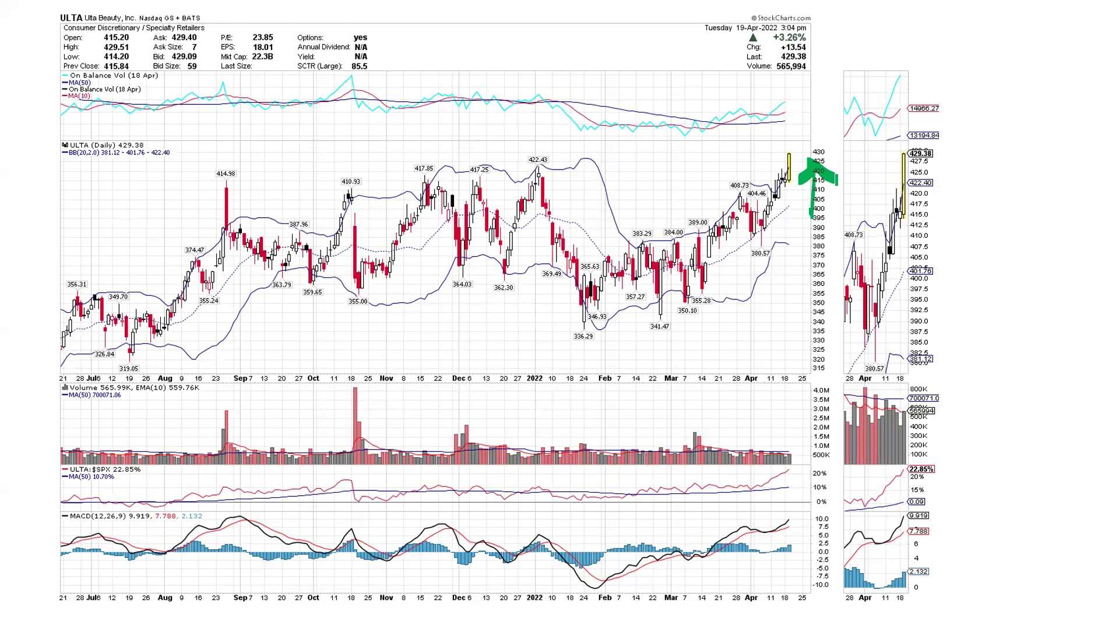
left_click_drag(721, 153, 815, 81)
mouse_move(775, 489)
left_mouse_down()
mouse_move(792, 485)
mouse_move(811, 443)
left_mouse_up()
mouse_move(745, 564)
left_mouse_down()
mouse_move(798, 533)
mouse_move(820, 500)
left_mouse_up()
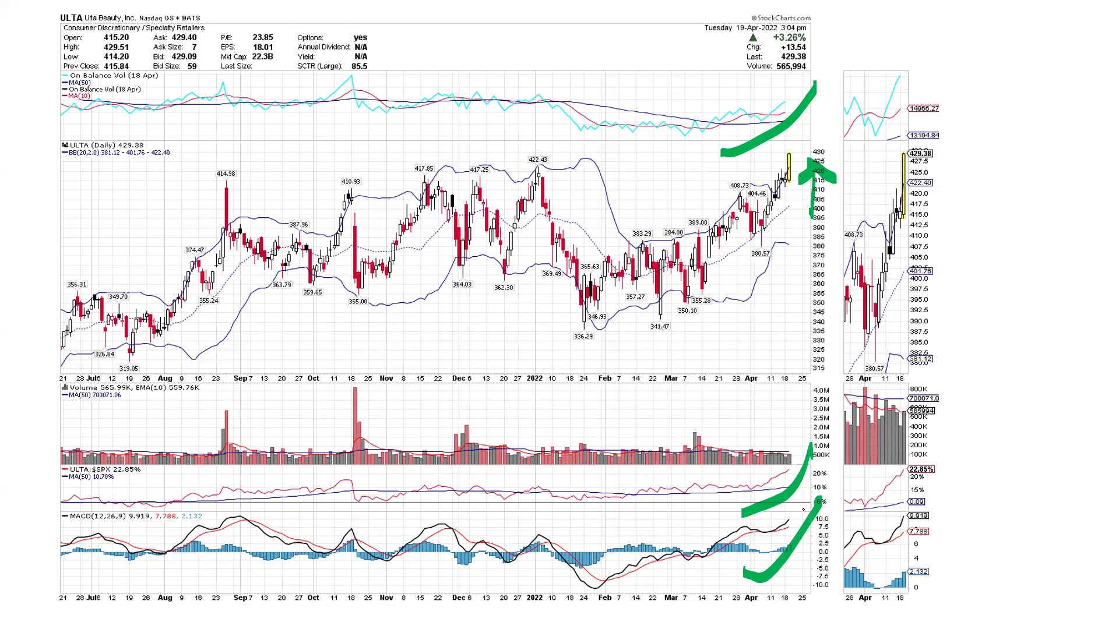
Draw ULTA's resistance line at about 415 from late August onward, and label the August and October highs "PSY" and "CLX".
mouse_move(209, 182)
left_mouse_down()
mouse_move(603, 182)
mouse_move(771, 182)
left_mouse_up()
left_click_drag(846, 180, 880, 183)
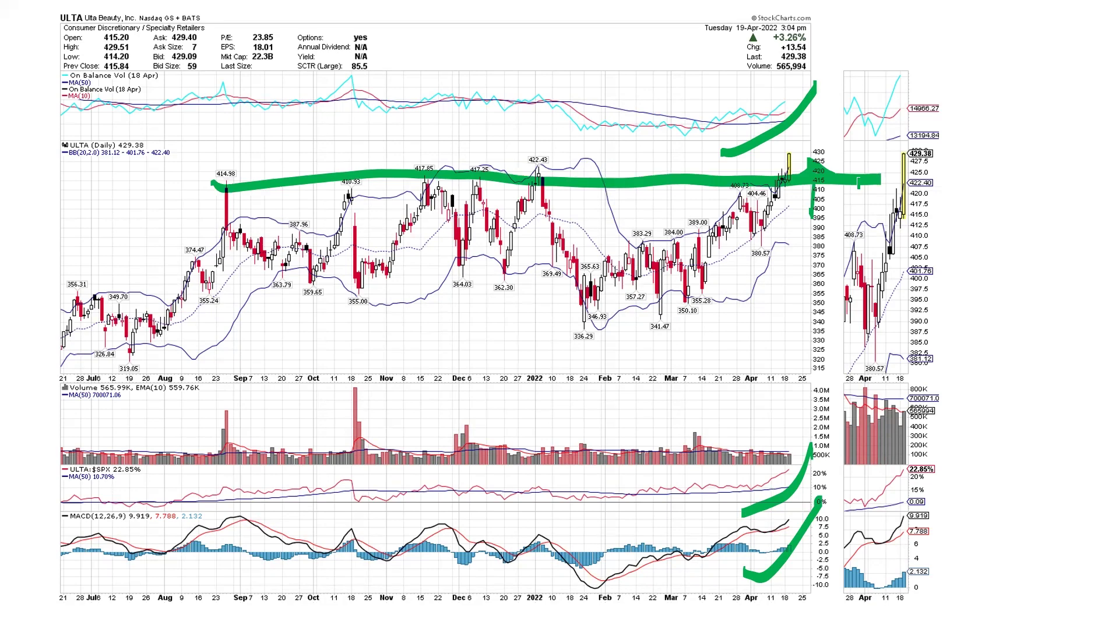
mouse_move(150, 158)
left_mouse_down()
mouse_move(176, 180)
mouse_move(196, 156)
mouse_move(205, 176)
mouse_move(249, 153)
mouse_move(251, 201)
left_mouse_up()
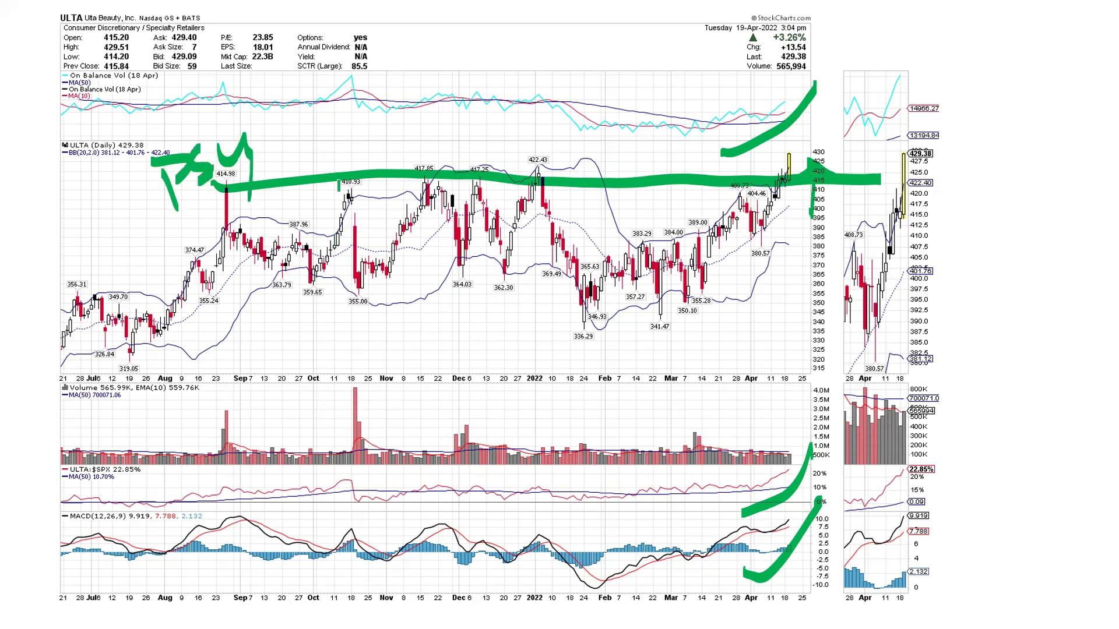
mouse_move(338, 132)
left_mouse_down()
mouse_move(335, 173)
mouse_move(343, 150)
mouse_move(382, 170)
left_mouse_up()
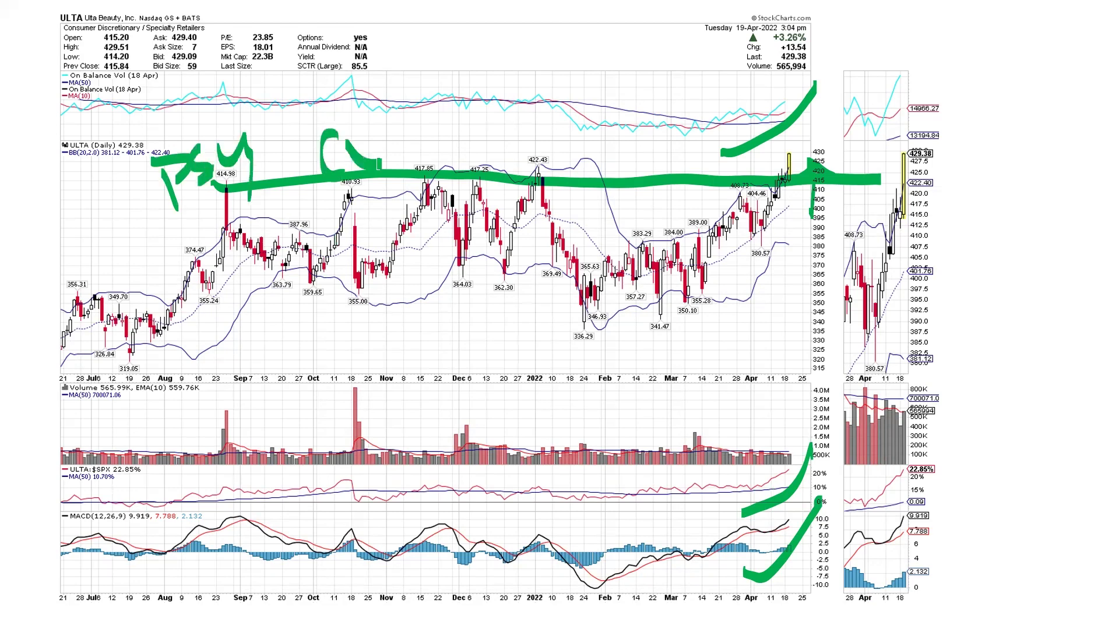
left_click_drag(367, 131, 356, 185)
Label ULTA's October low "AR" and its late January low "SPR" below the price bars.
left_click(337, 316)
mouse_move(331, 342)
left_mouse_down()
mouse_move(344, 357)
mouse_move(411, 334)
mouse_move(425, 355)
left_mouse_up()
mouse_move(569, 345)
left_mouse_down()
mouse_move(572, 380)
mouse_move(576, 360)
mouse_move(594, 400)
mouse_move(587, 342)
mouse_move(609, 362)
left_mouse_up()
left_click_drag(609, 348, 634, 373)
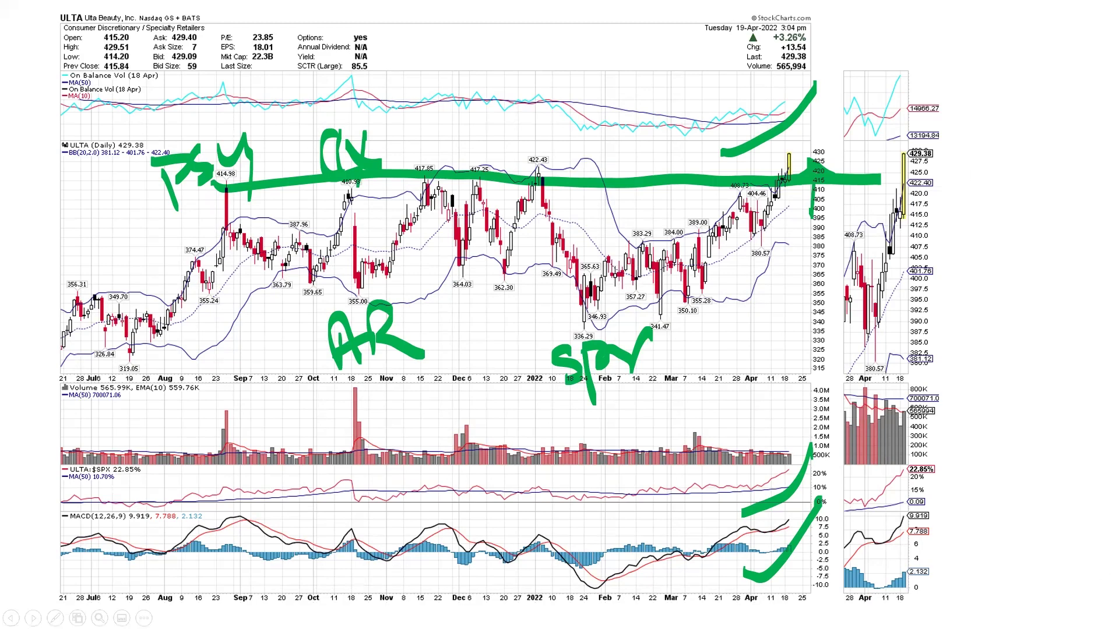
Erase all pen marks from the ULTA chart and advance to the Wyckoff Market Report slide.
key("e")
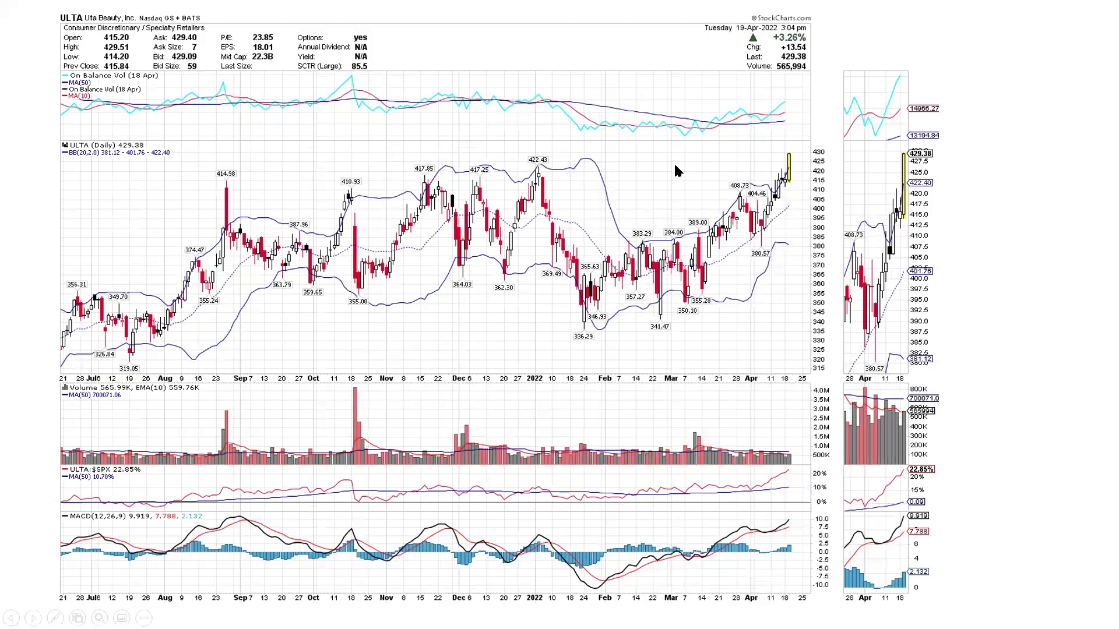
left_click(676, 141)
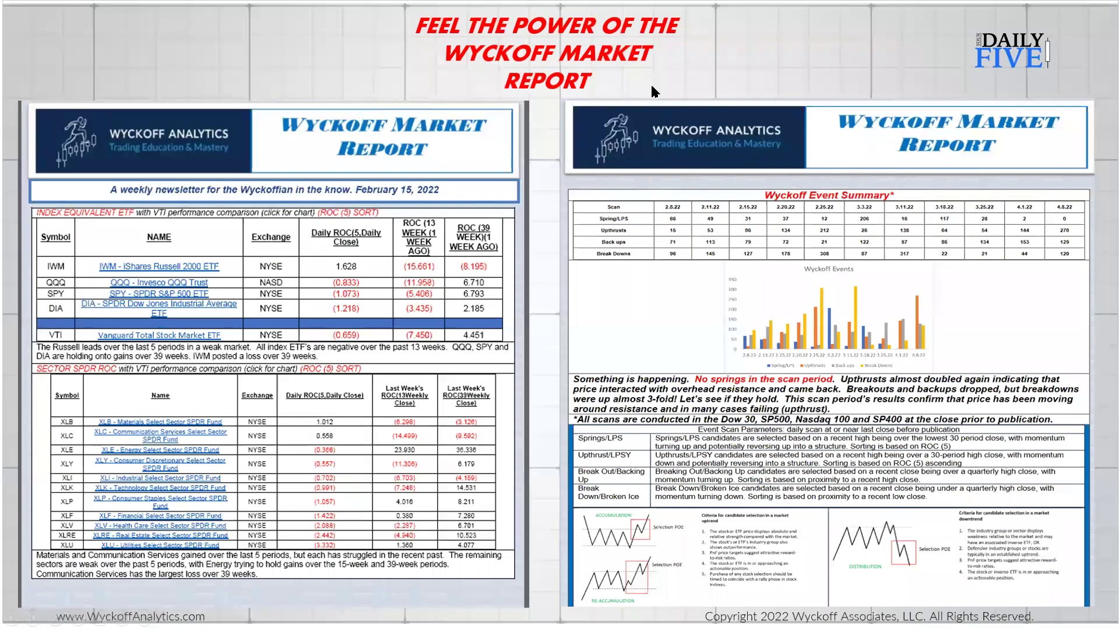